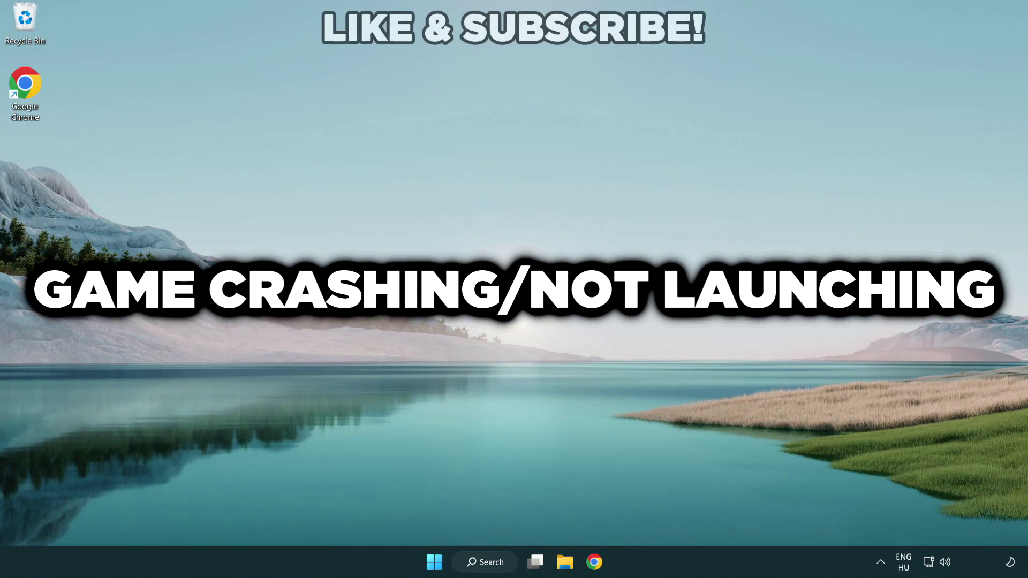
Search Windows for 'device manager'
left_click(491, 563)
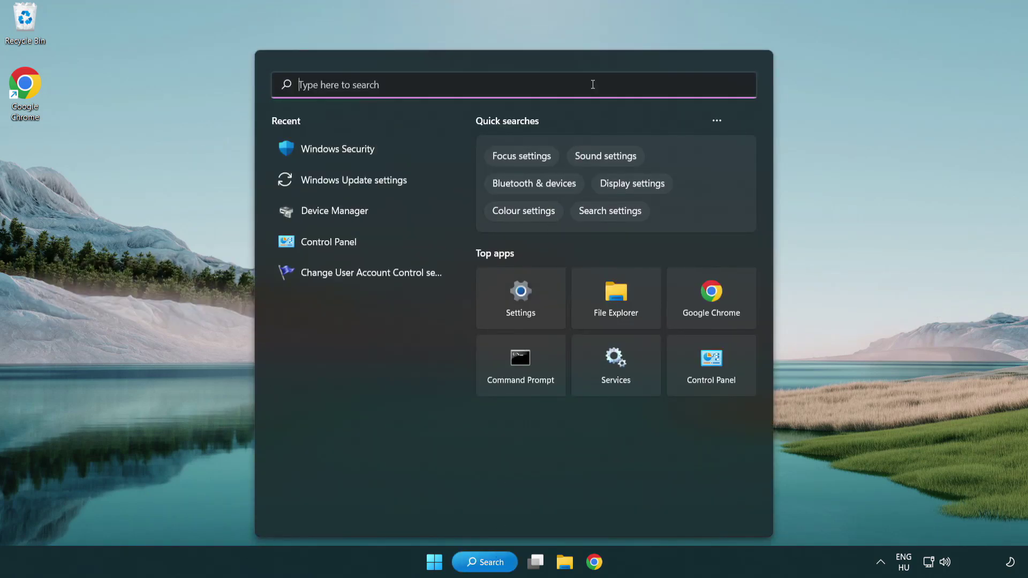
type("device m")
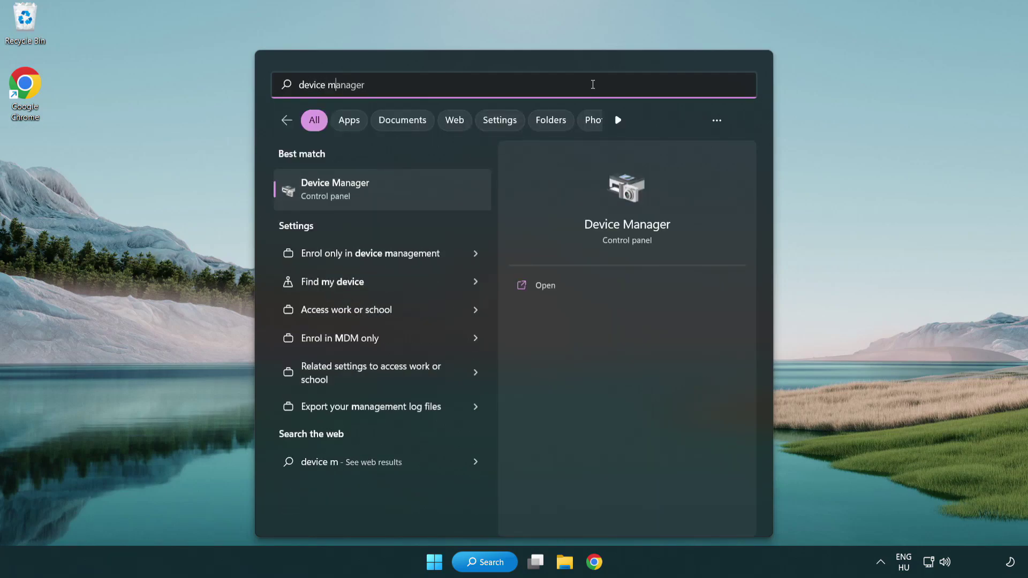
type("anager")
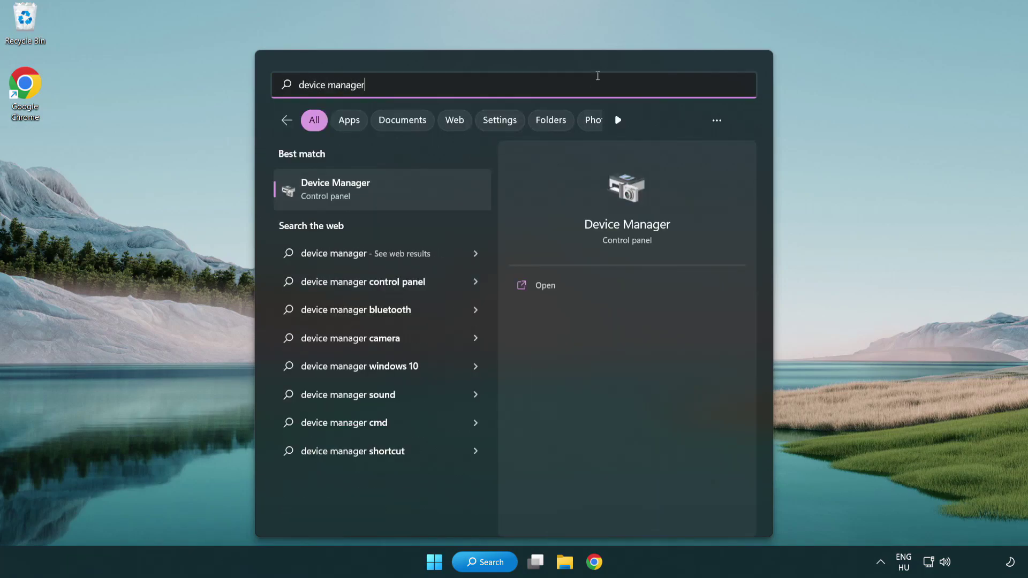
Open Device Manager and expand Display adapters to select VMware SVGA 3D
left_click(412, 194)
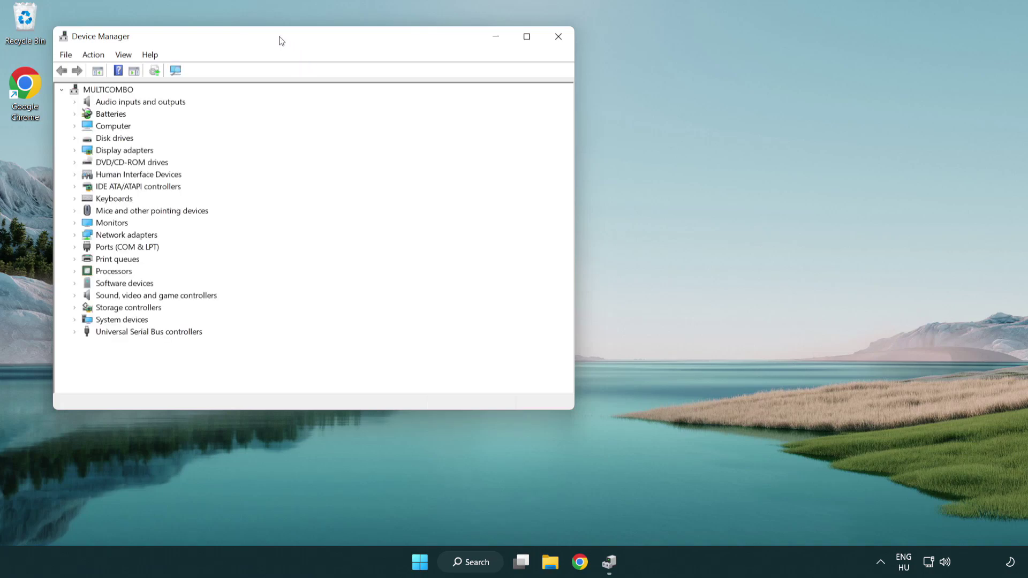
left_click_drag(278, 39, 451, 102)
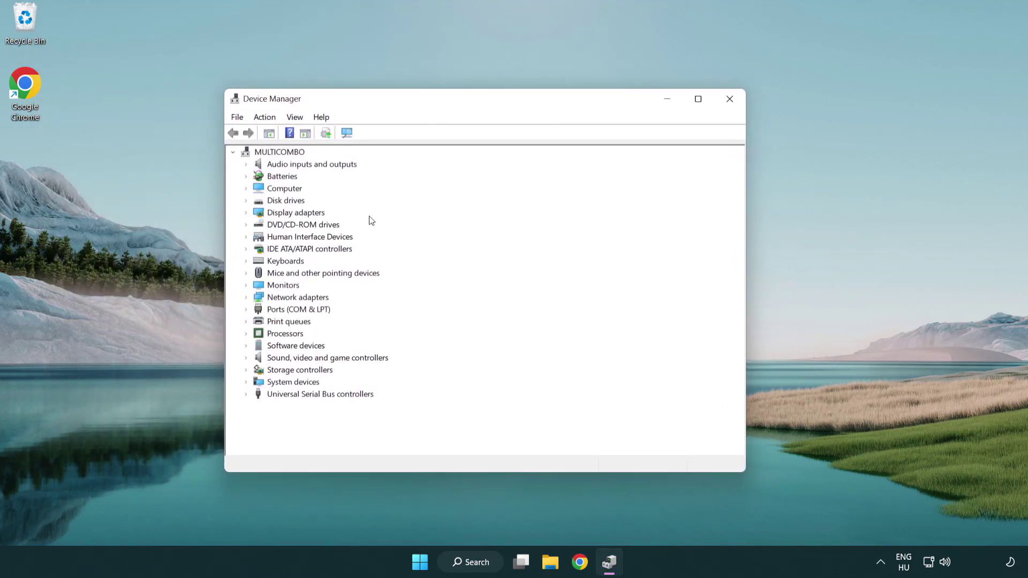
left_click(283, 215)
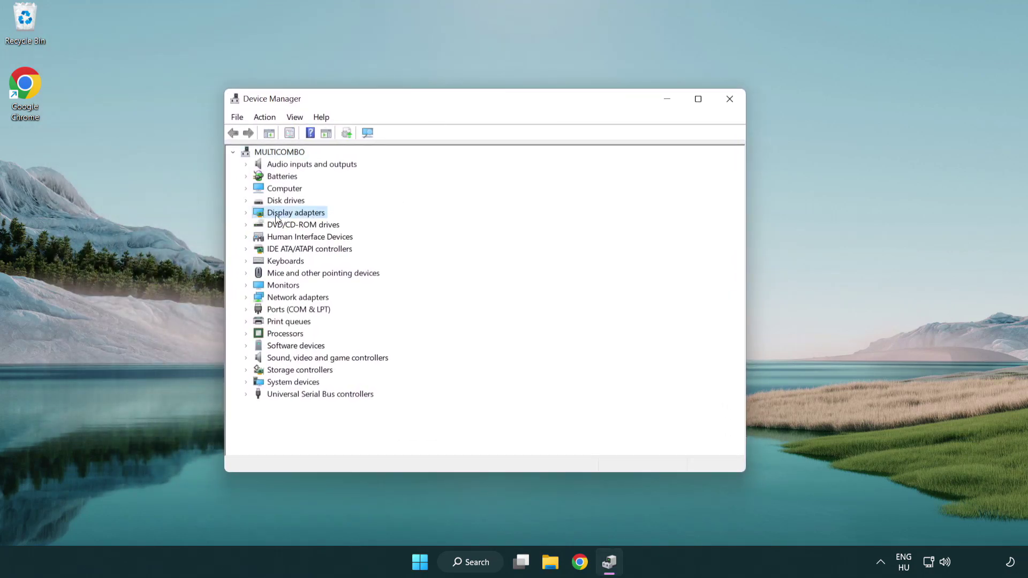
left_click(247, 214)
left_click(289, 226)
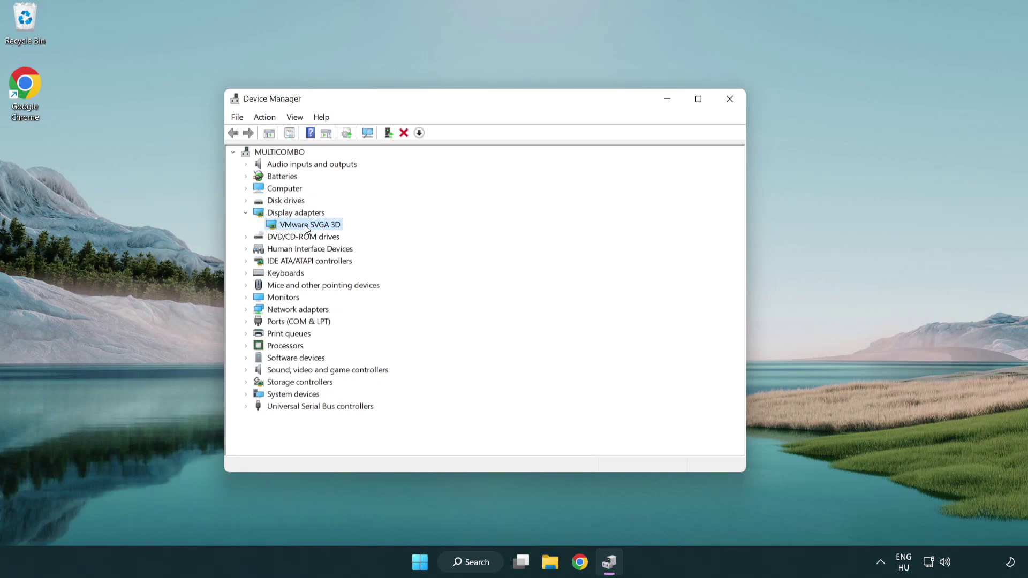
Search automatically for a VMware SVGA 3D driver update; the best driver is already installed
right_click(305, 226)
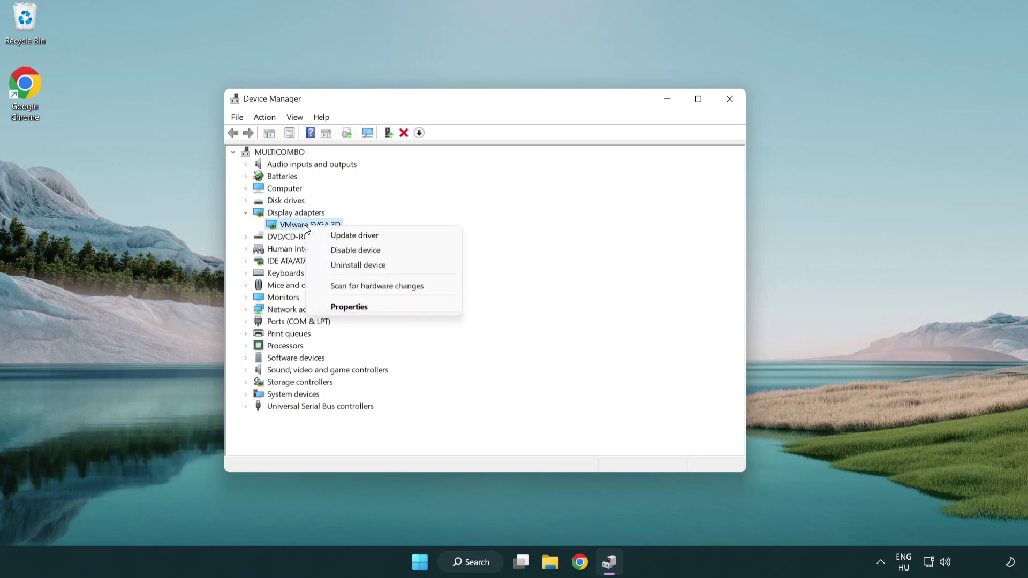
left_click(405, 236)
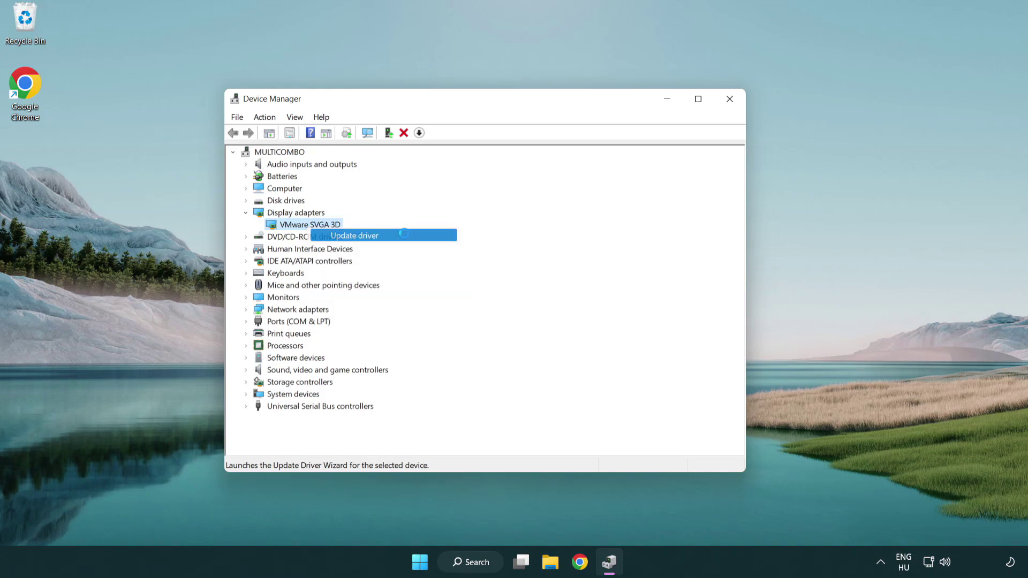
left_click_drag(423, 159, 450, 151)
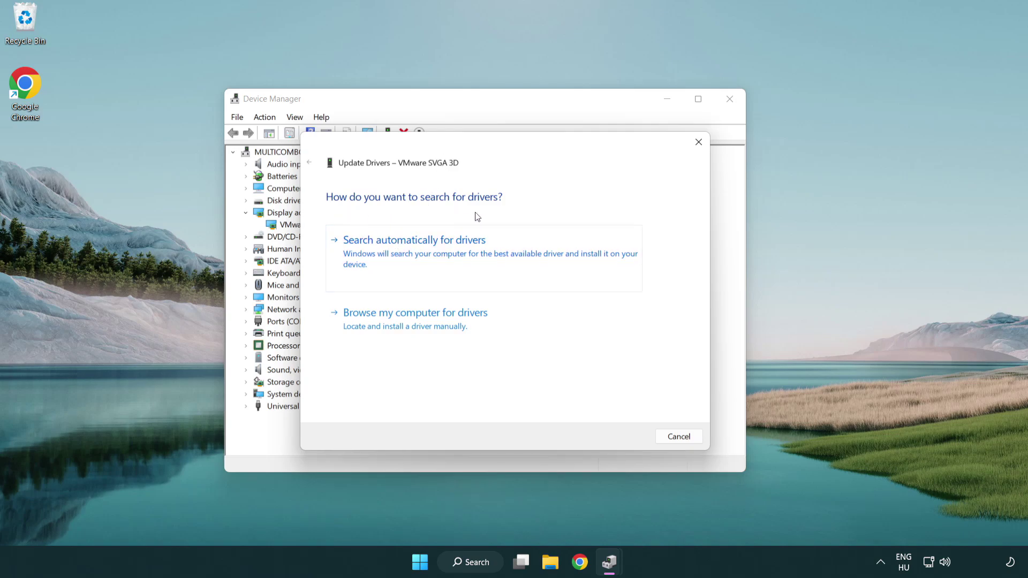
left_click(452, 251)
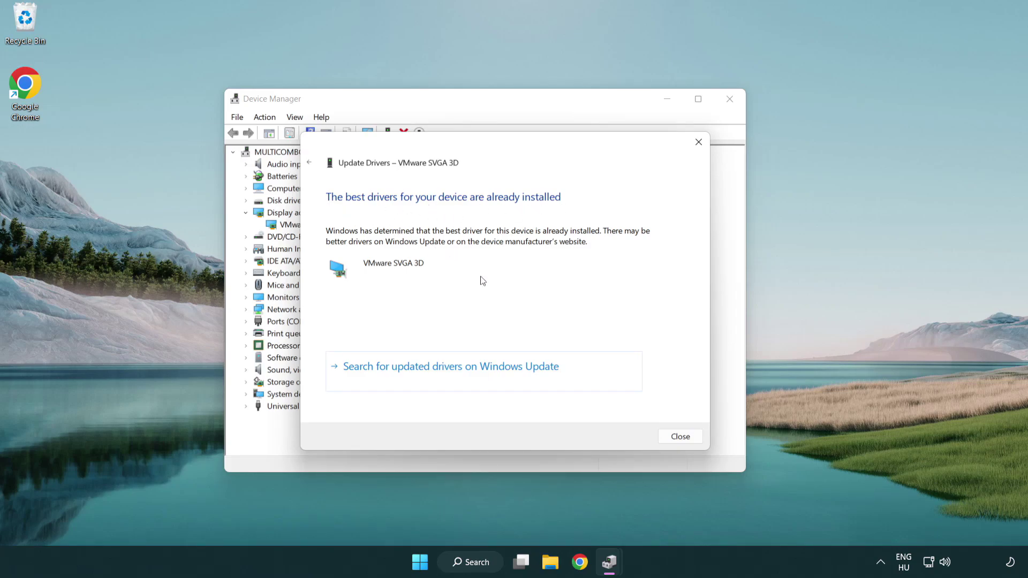
left_click(681, 438)
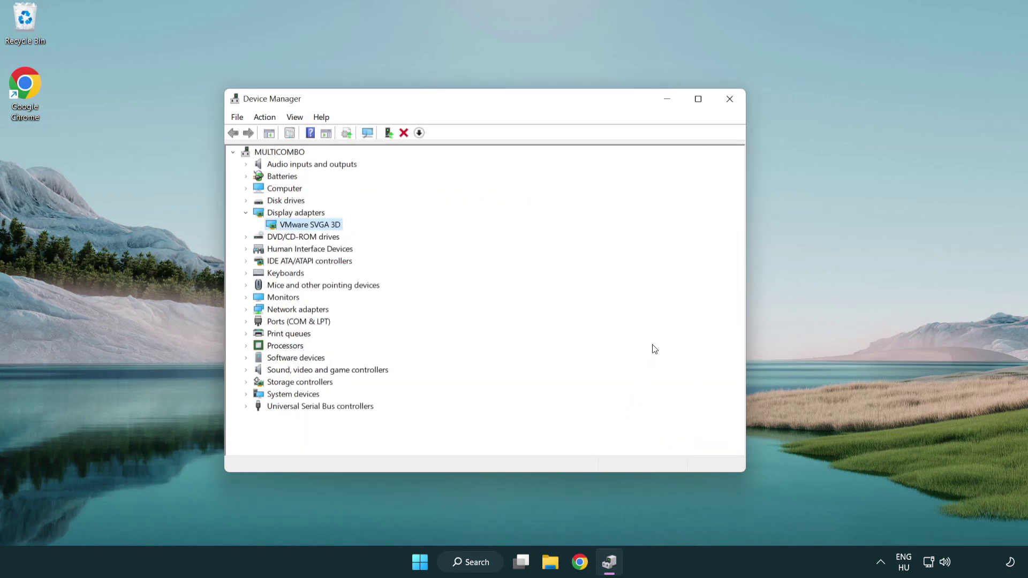
Close Device Manager, check Windows Update until it reports up to date, then close Settings
left_click(731, 100)
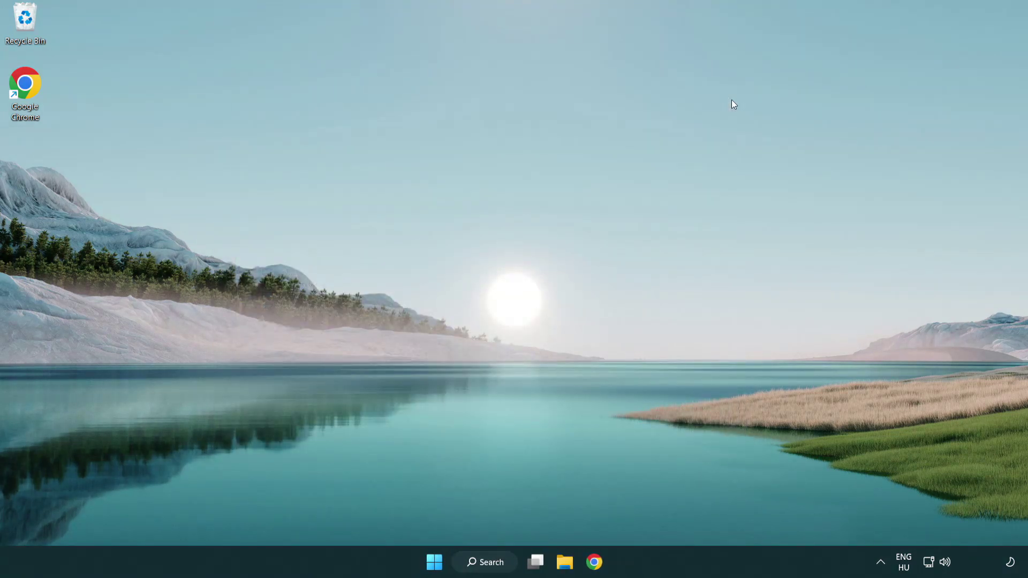
left_click(495, 560)
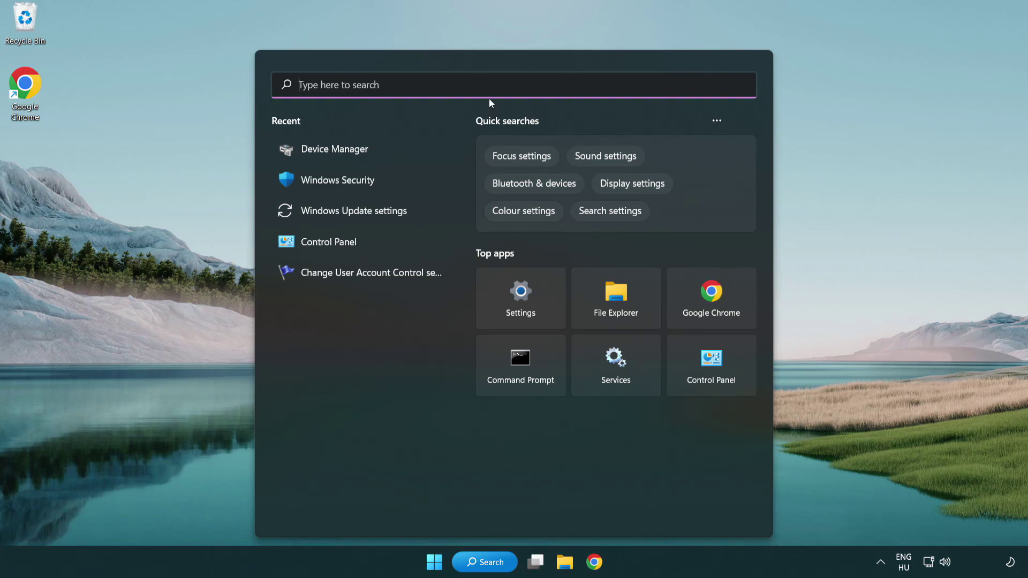
type("update")
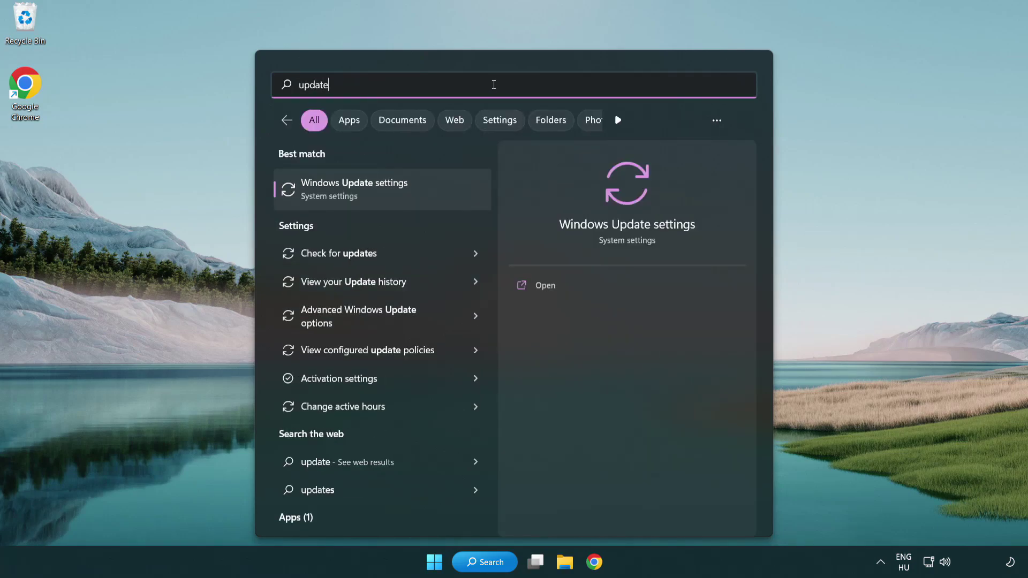
left_click(401, 194)
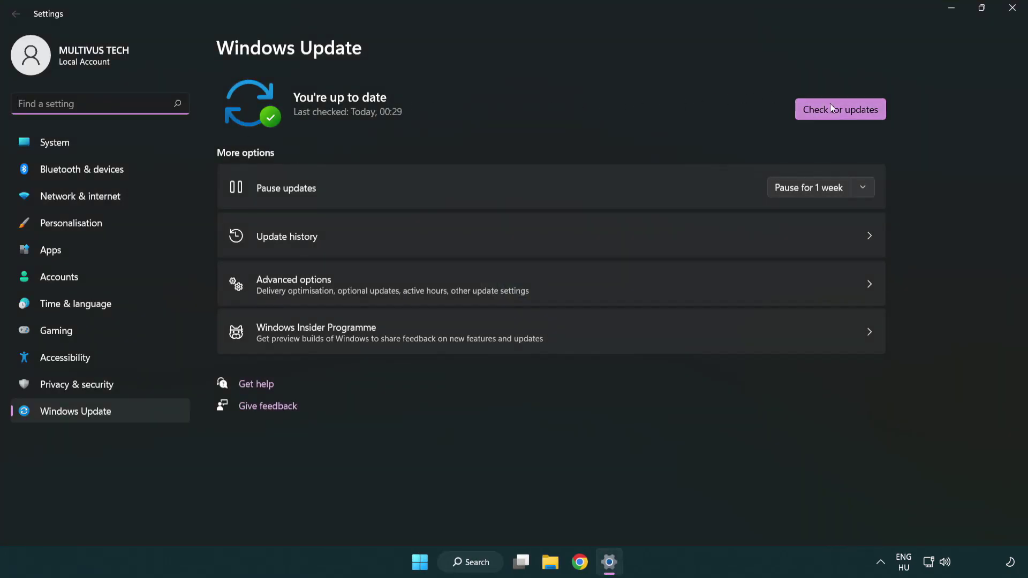
left_click(858, 114)
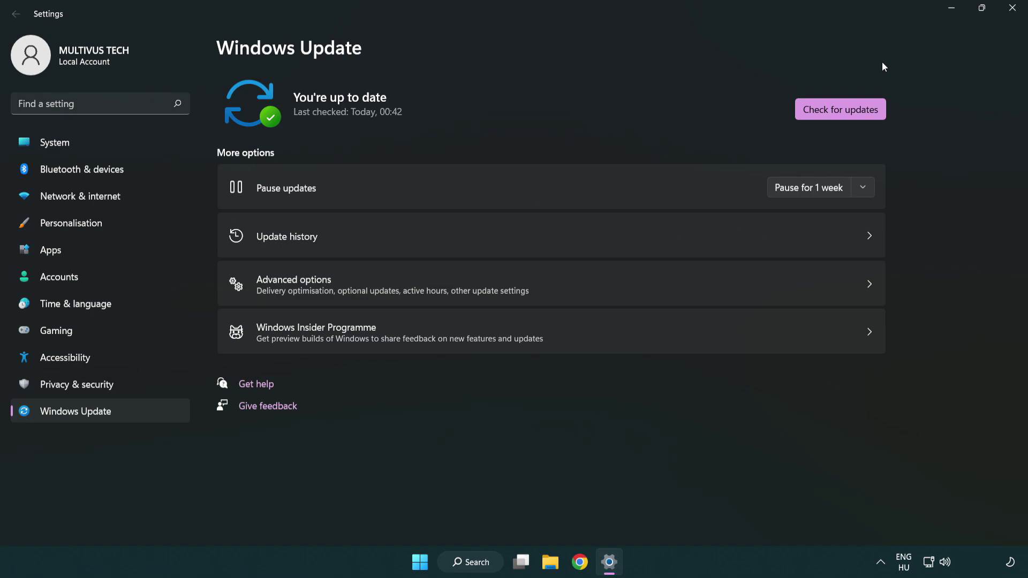
left_click(1009, 16)
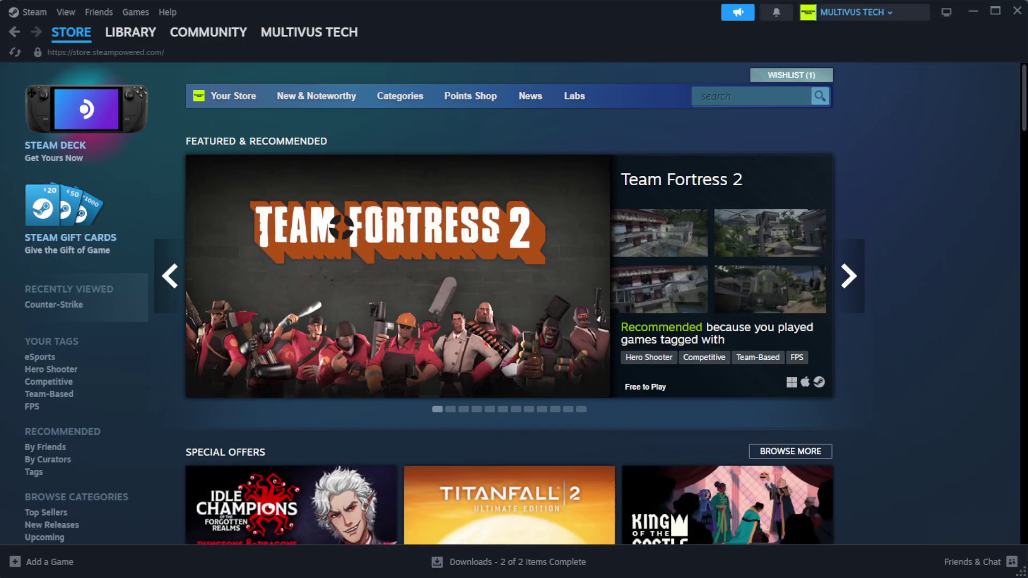
Verify the integrity of YOUR NOT WORKING GAME's files in Steam; all 1039 validate
mouse_move(105, 37)
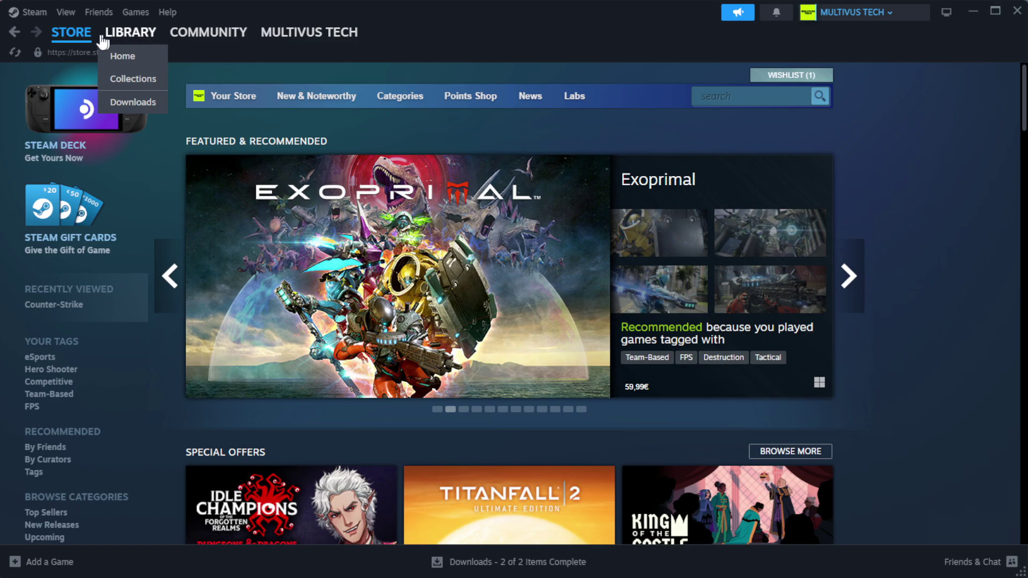
left_click(149, 58)
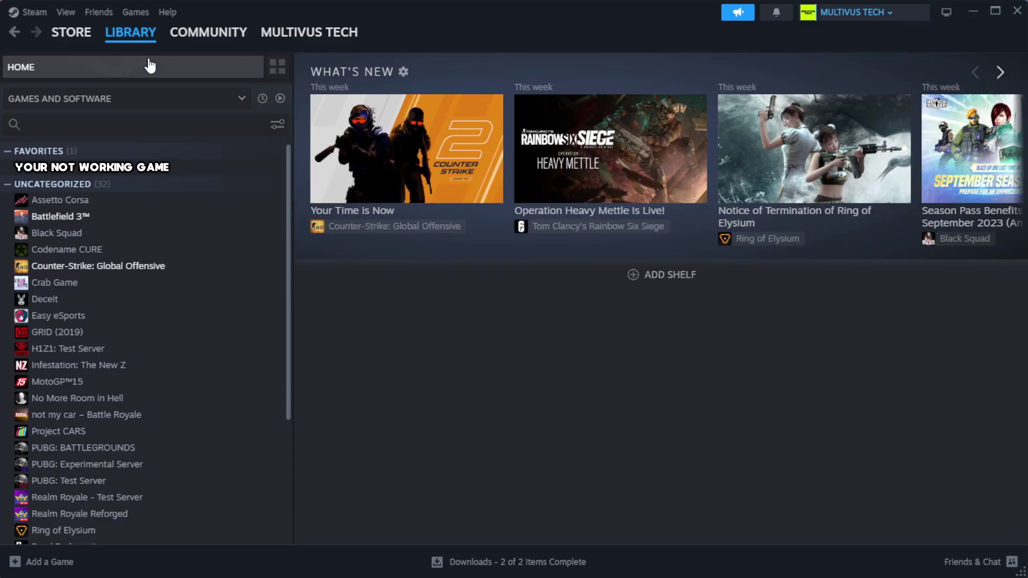
right_click(254, 171)
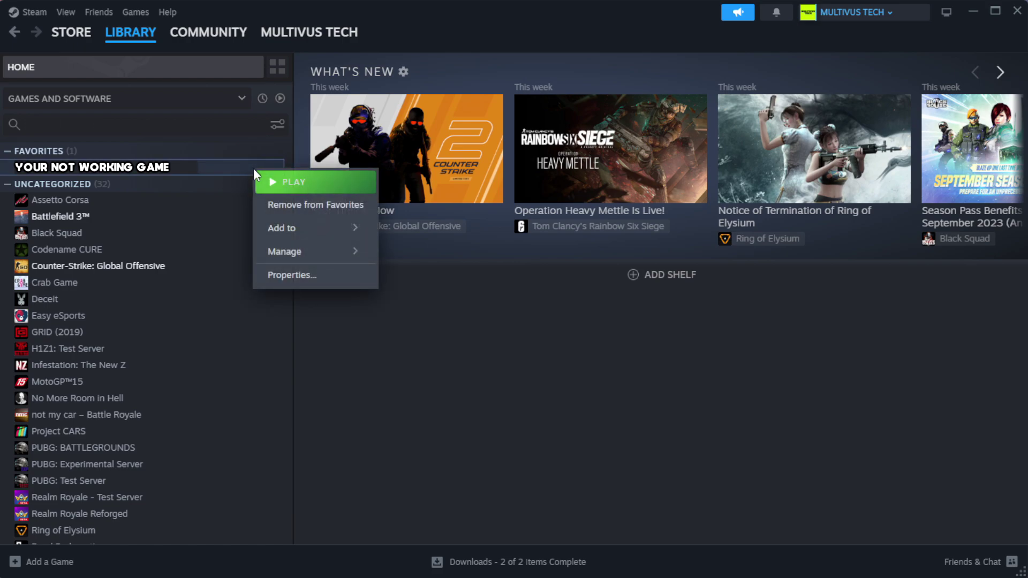
left_click(325, 277)
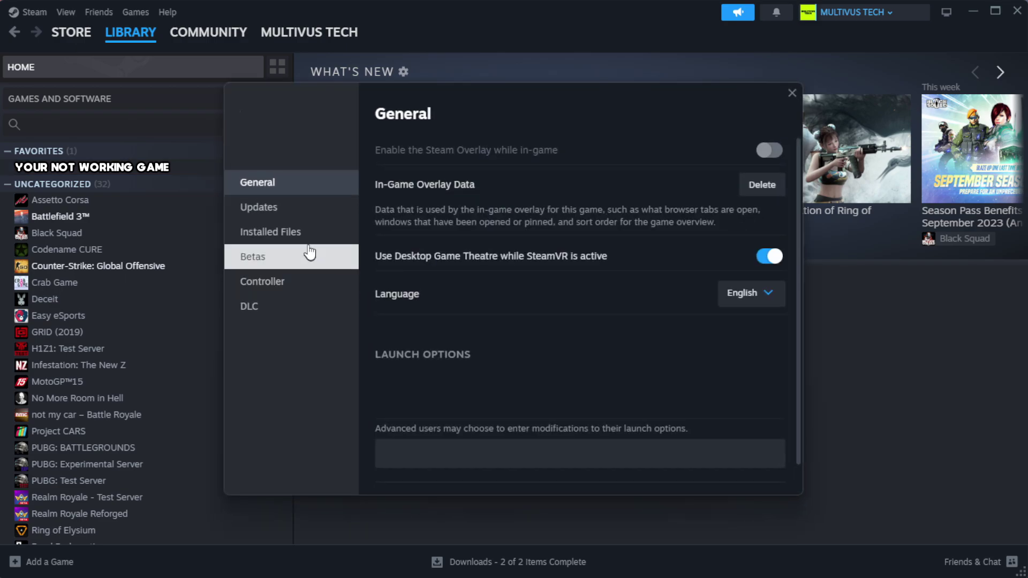
left_click(338, 244)
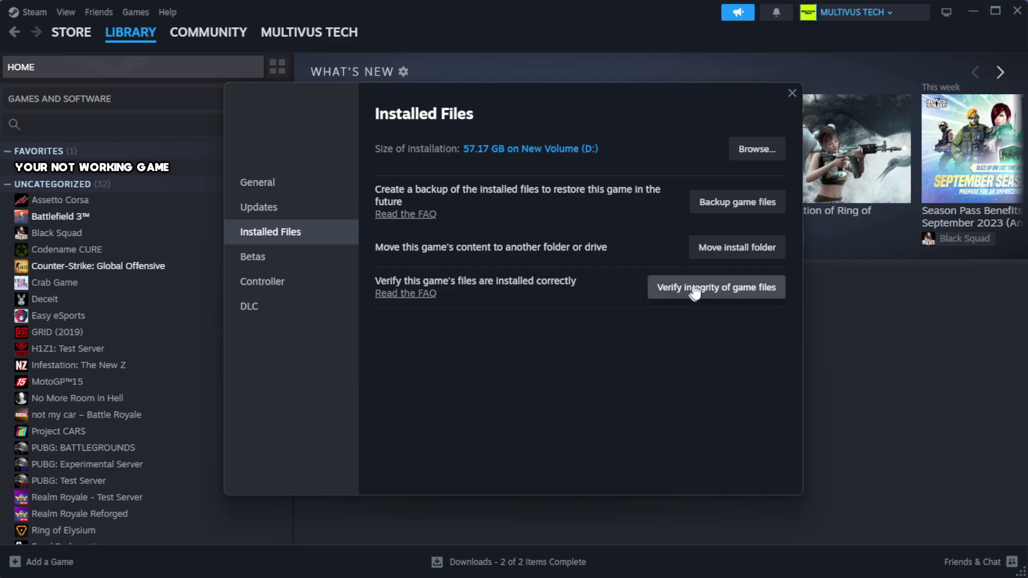
left_click(723, 298)
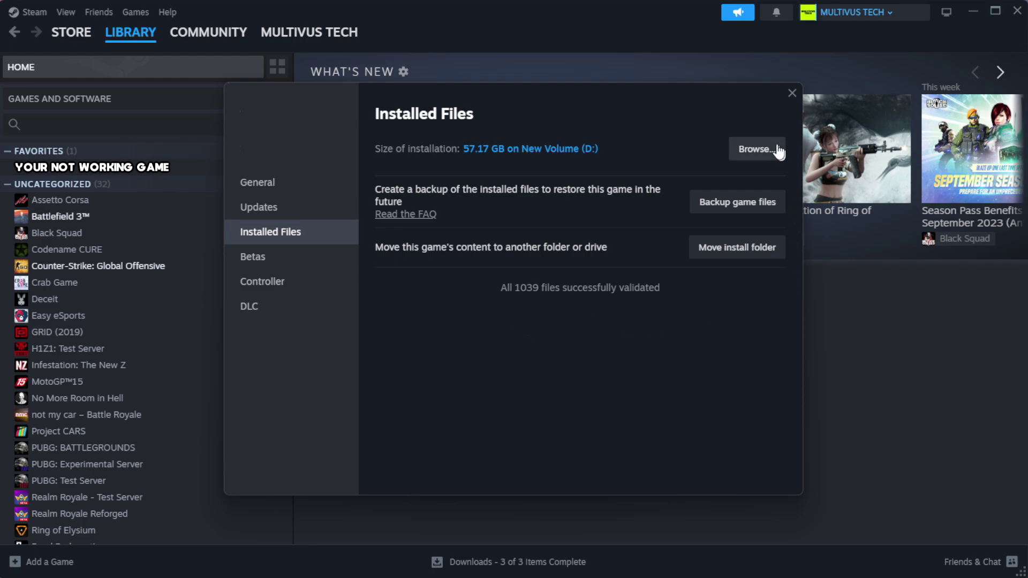
Browse to the game's install folder and open the YOUR NOT WORKING GAME shortcut's Properties
left_click(756, 149)
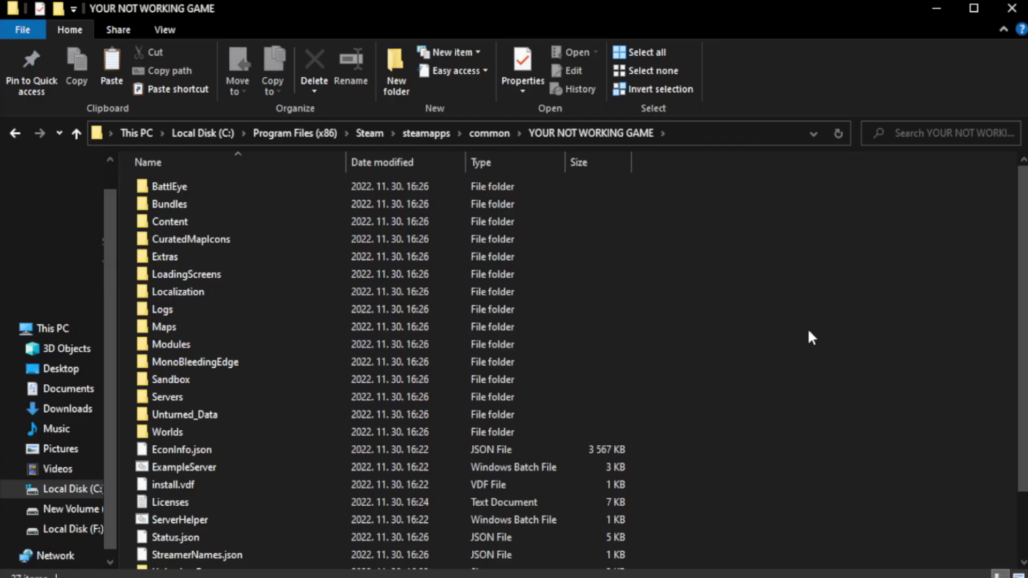
left_click_drag(1024, 321, 1024, 386)
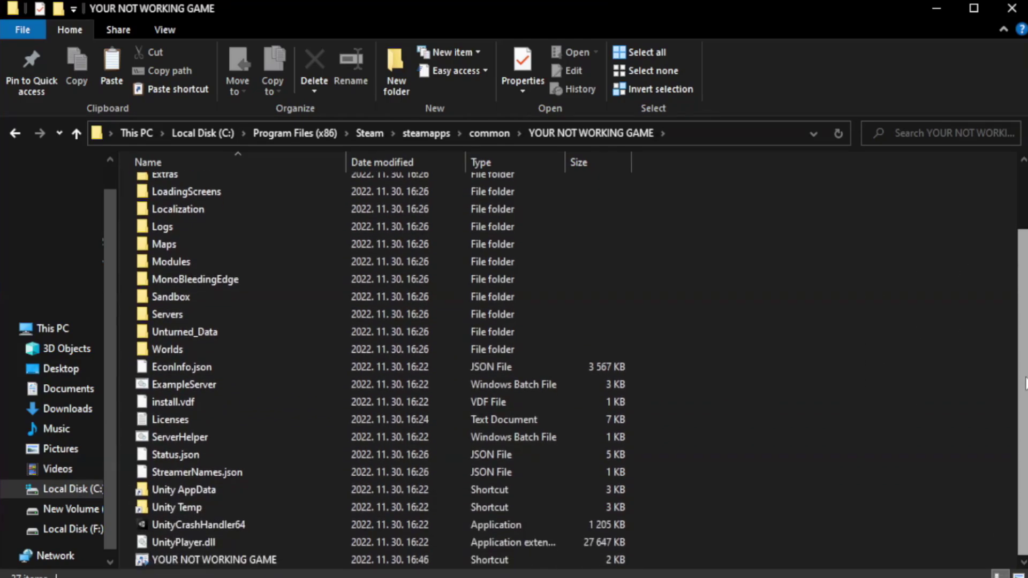
left_click(375, 560)
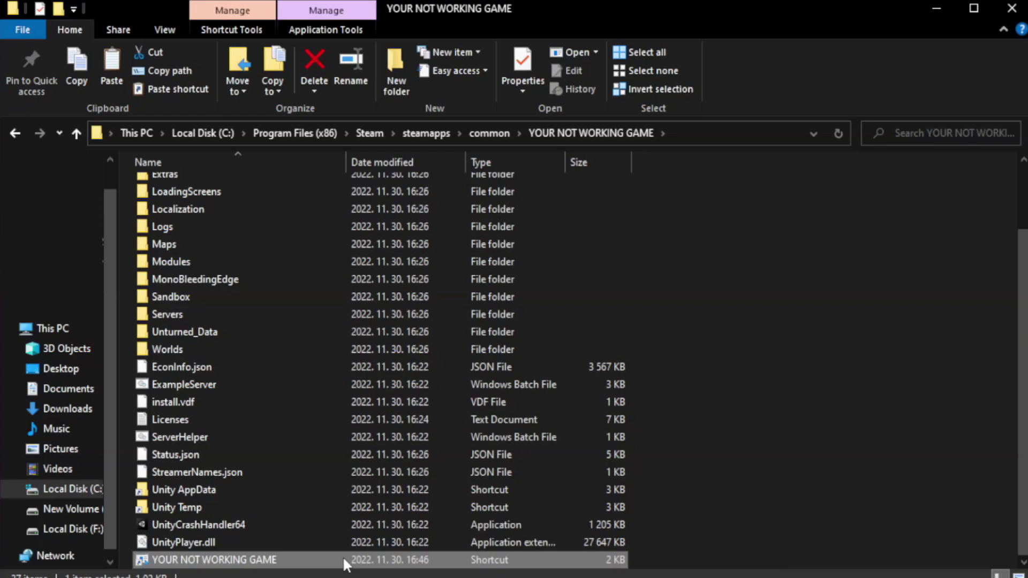
right_click(343, 563)
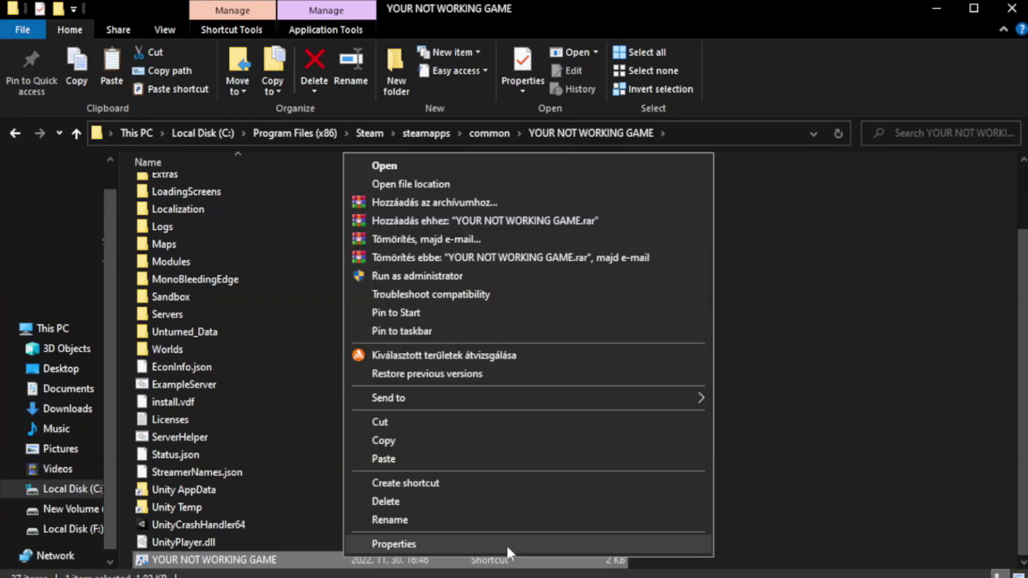
left_click(524, 542)
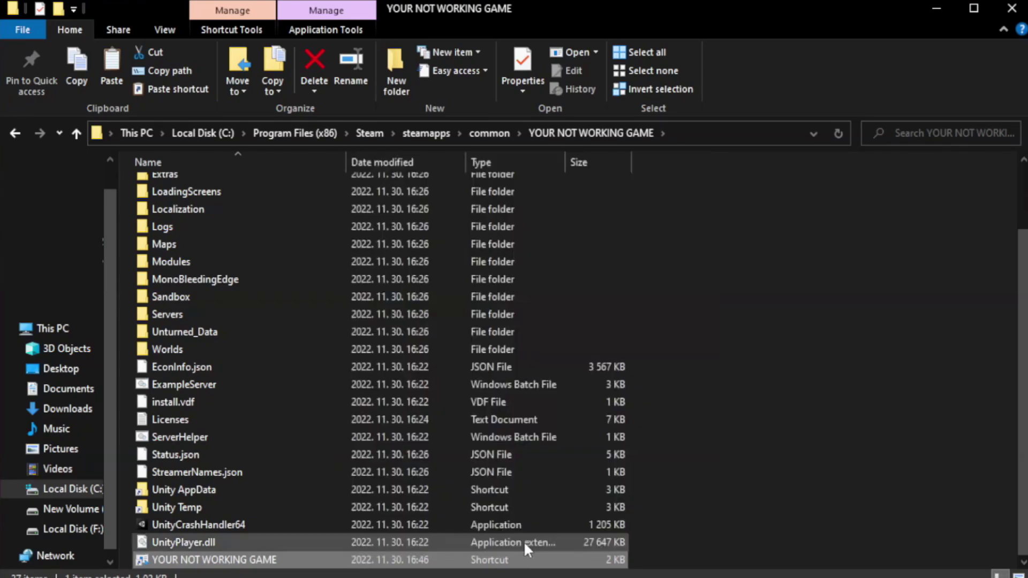
left_click_drag(513, 289, 516, 105)
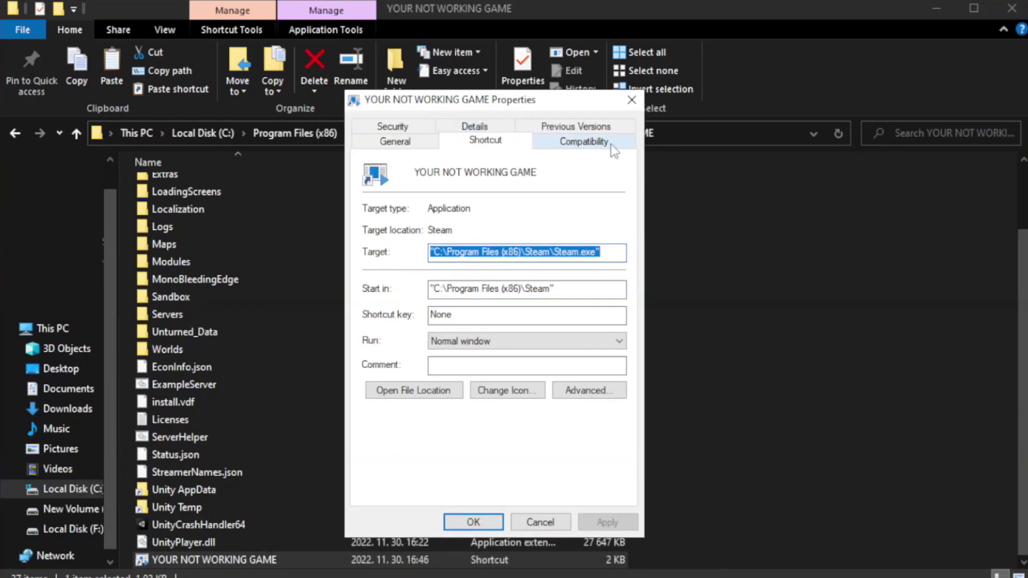
Set the shortcut to Windows 8 compatibility mode and always run as administrator, then apply
left_click(581, 144)
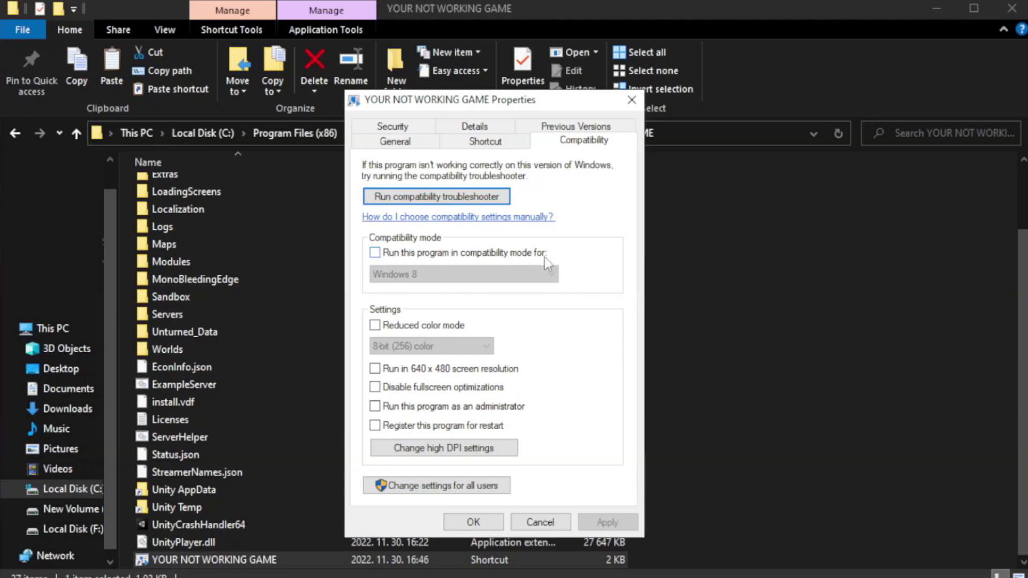
left_click(406, 252)
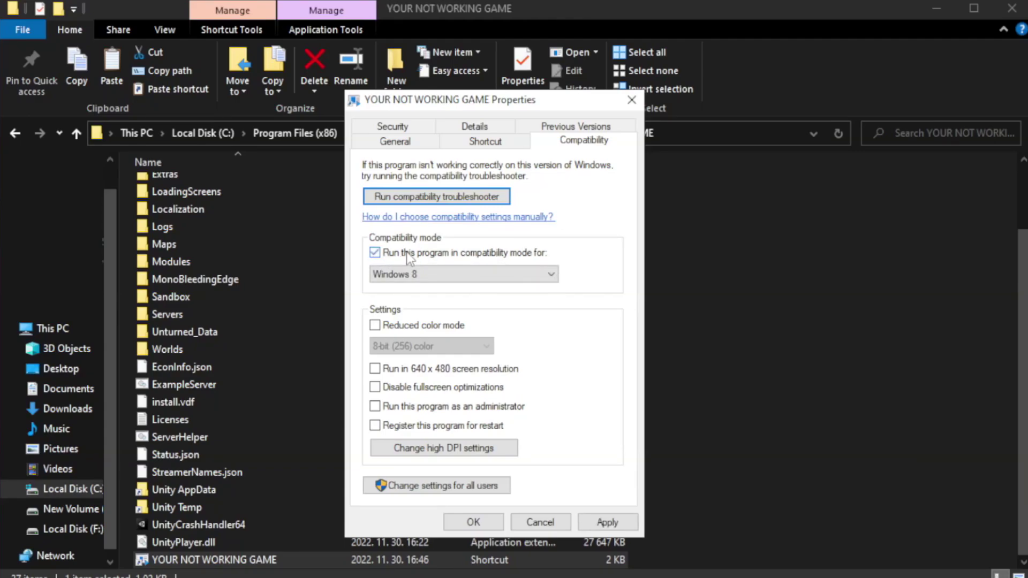
left_click(453, 272)
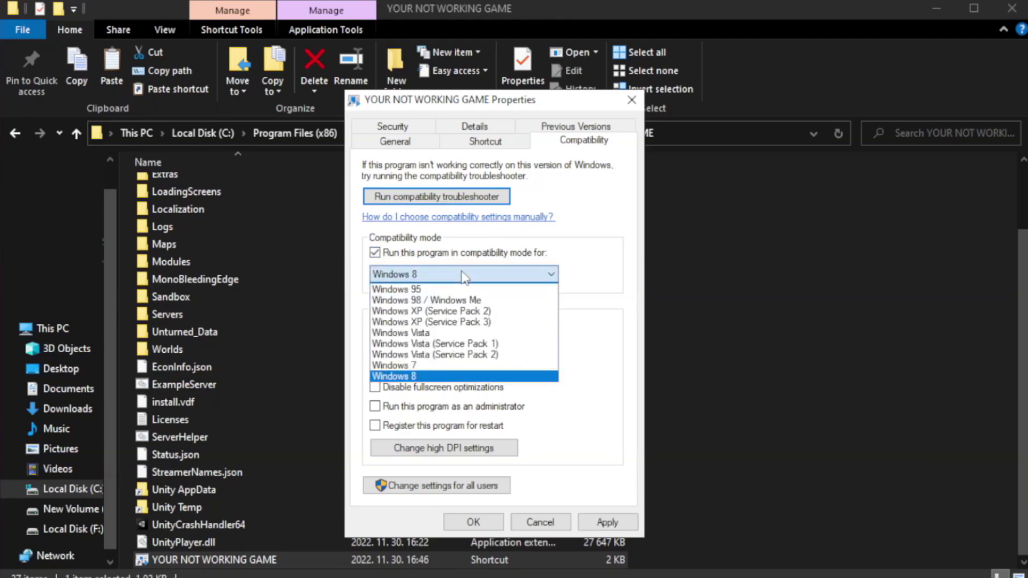
left_click(435, 376)
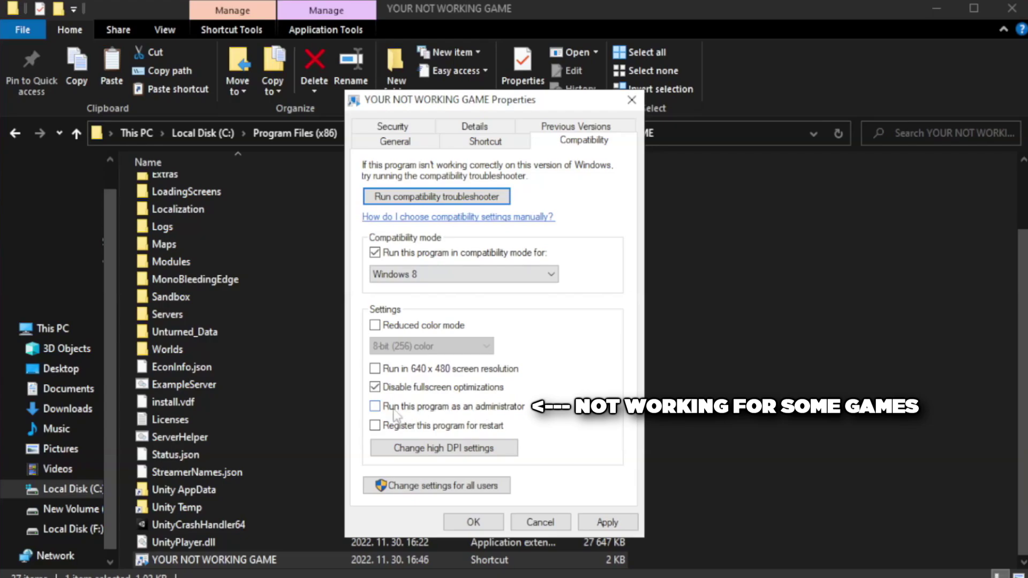
left_click(404, 414)
left_click(604, 522)
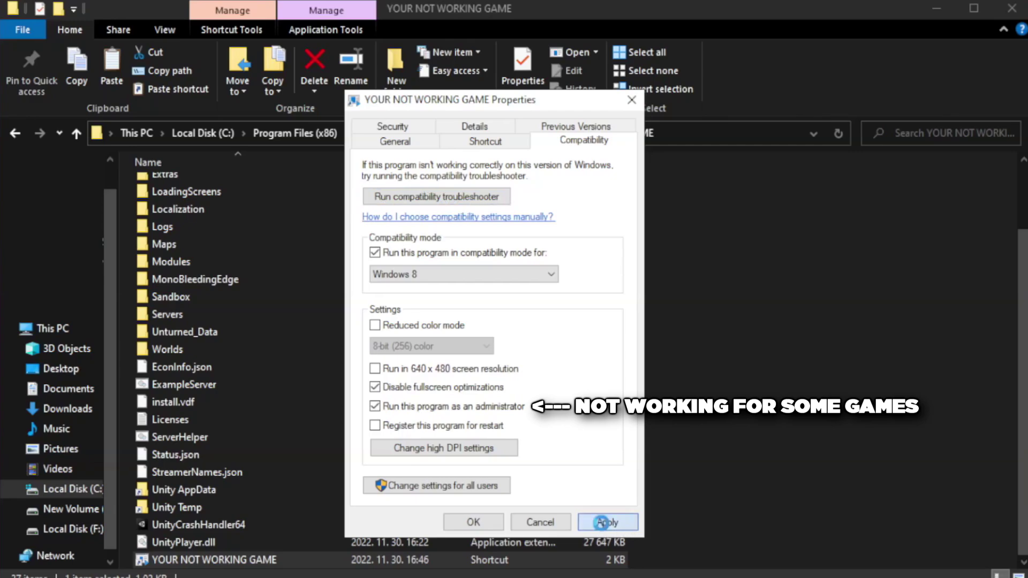
left_click(472, 522)
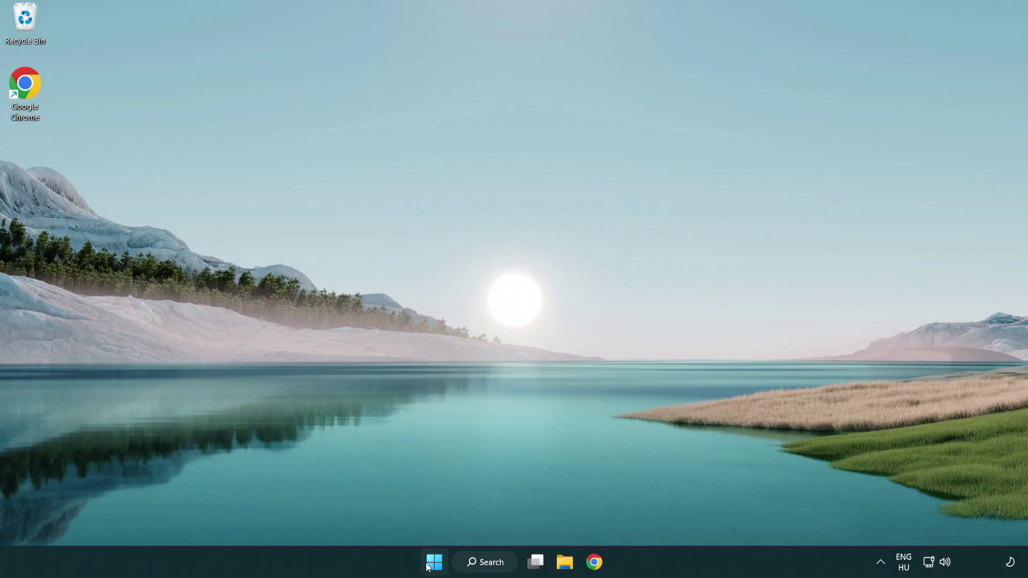
Open Task Manager's Startup apps and disable Terminal
right_click(435, 565)
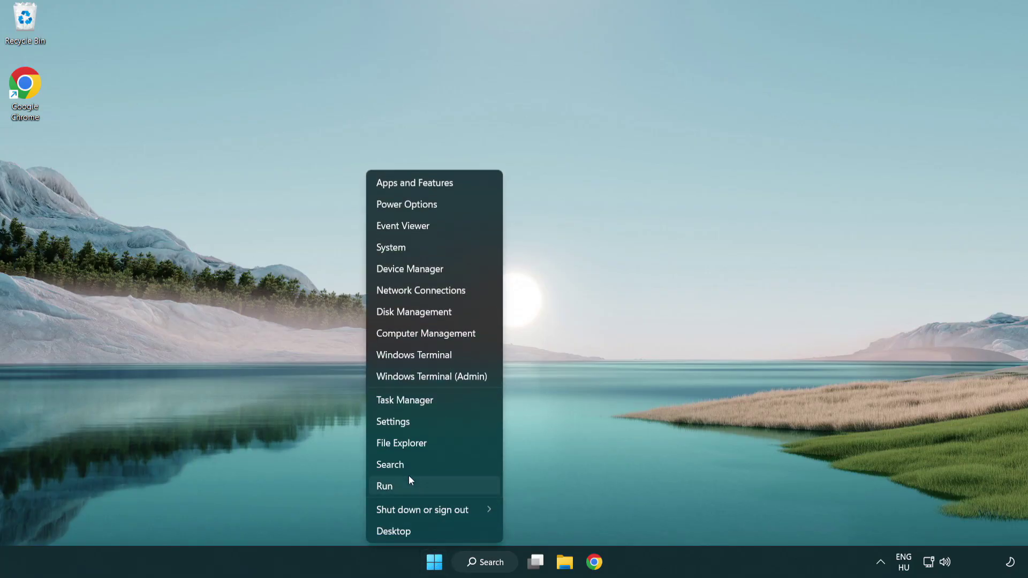
left_click(454, 406)
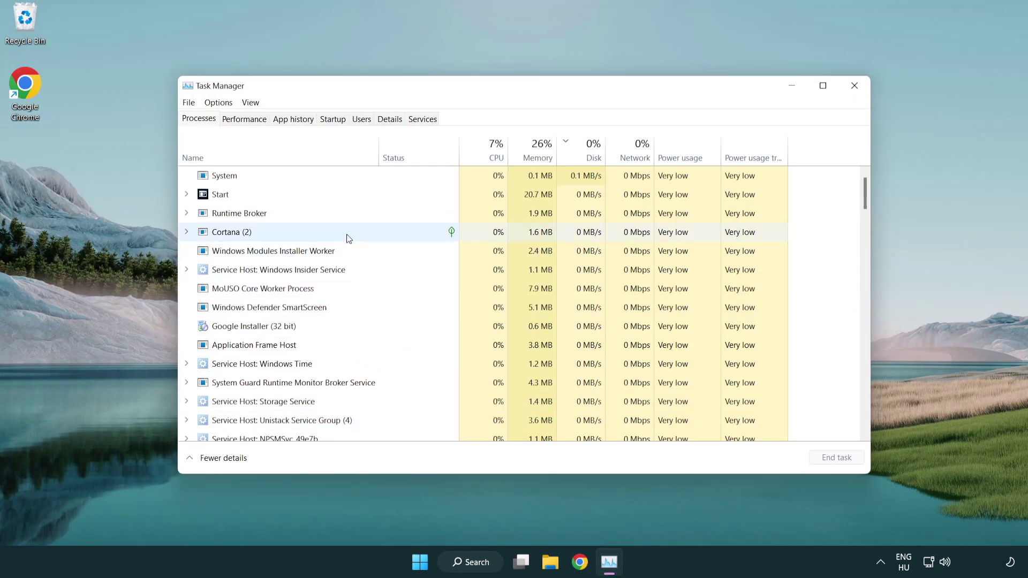
left_click(336, 121)
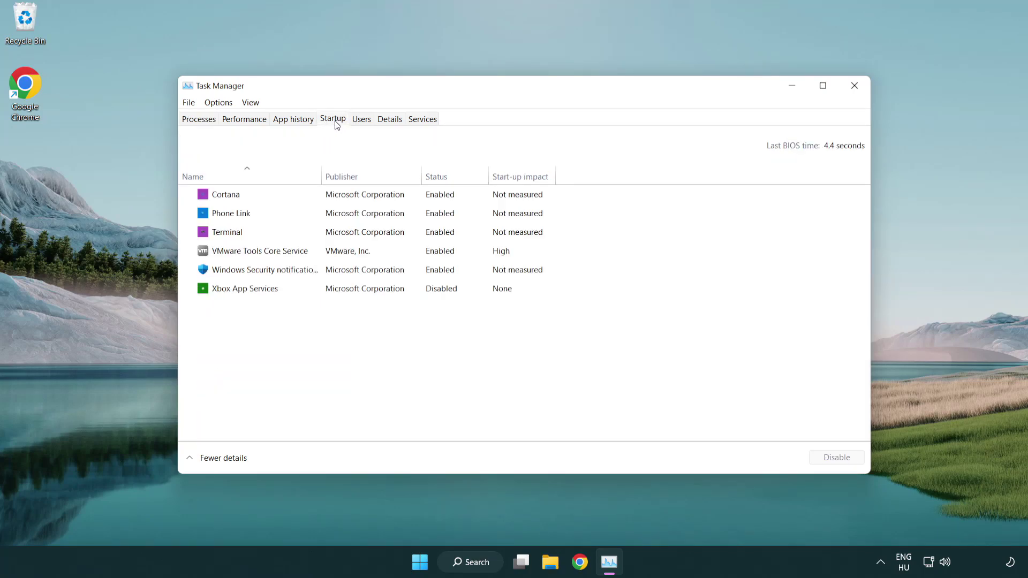
left_click(337, 234)
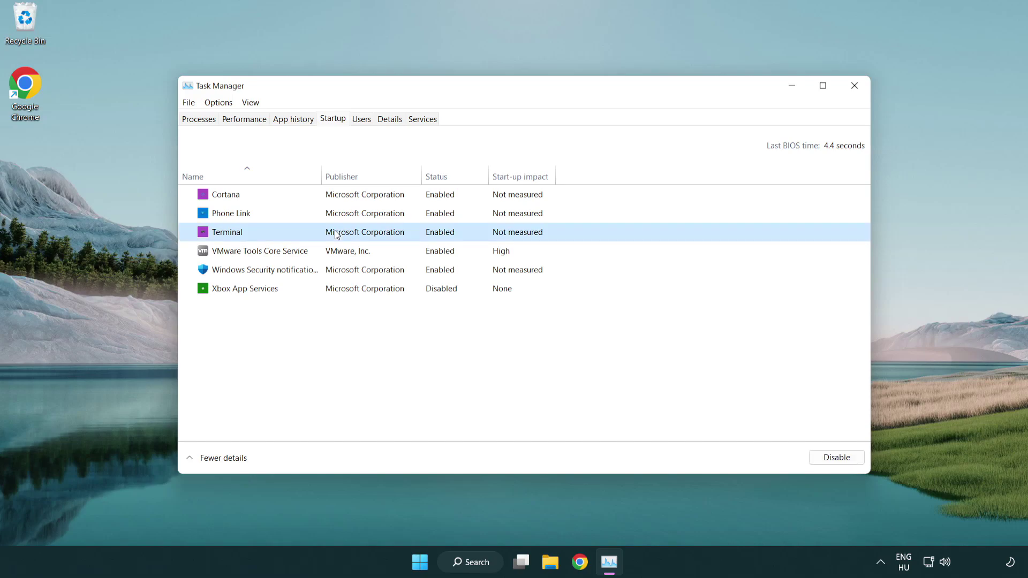
left_click(820, 457)
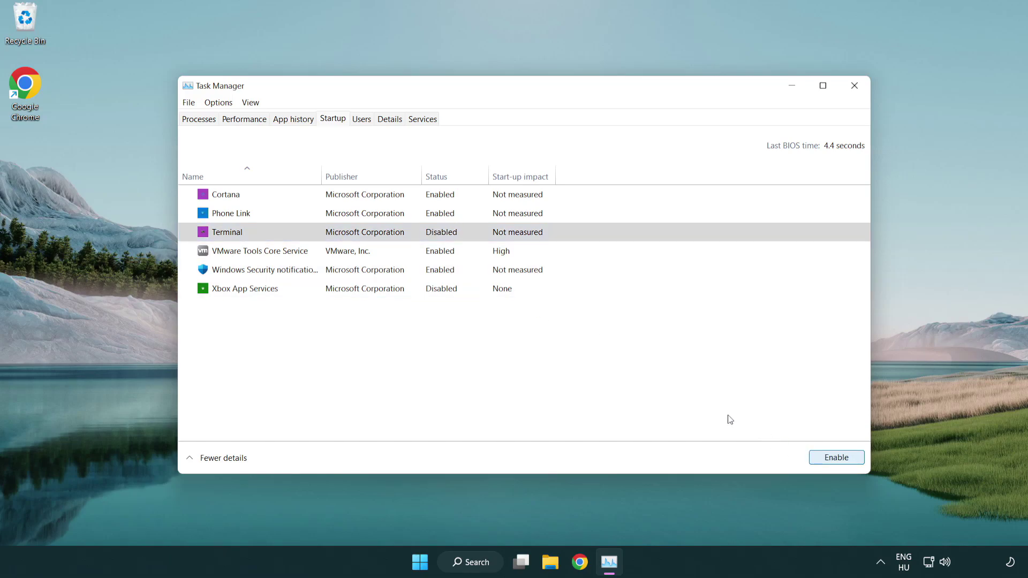
Disable Phone Link, Cortana and Windows Security notifications at startup, then close Task Manager
left_click(429, 217)
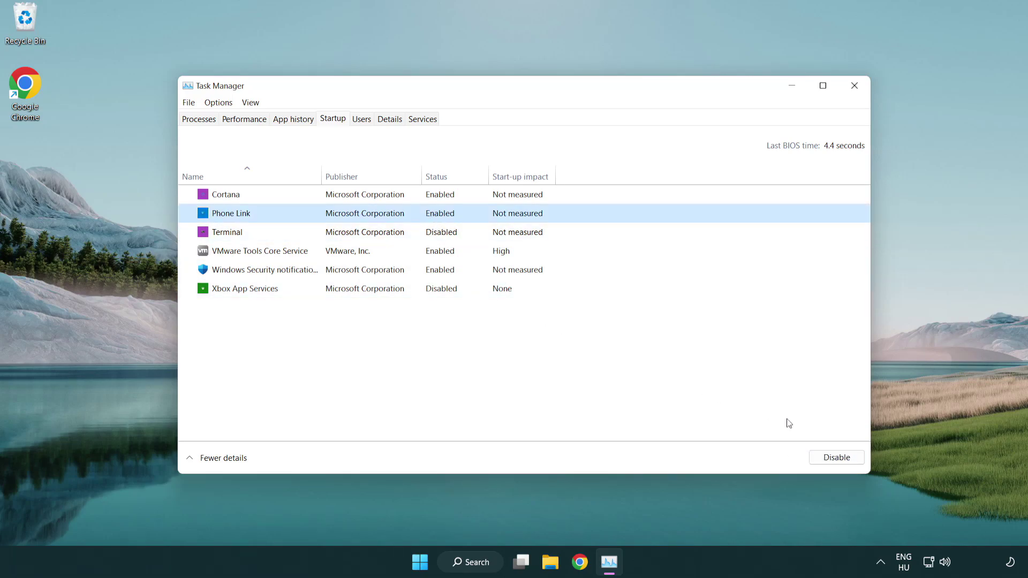
left_click(835, 459)
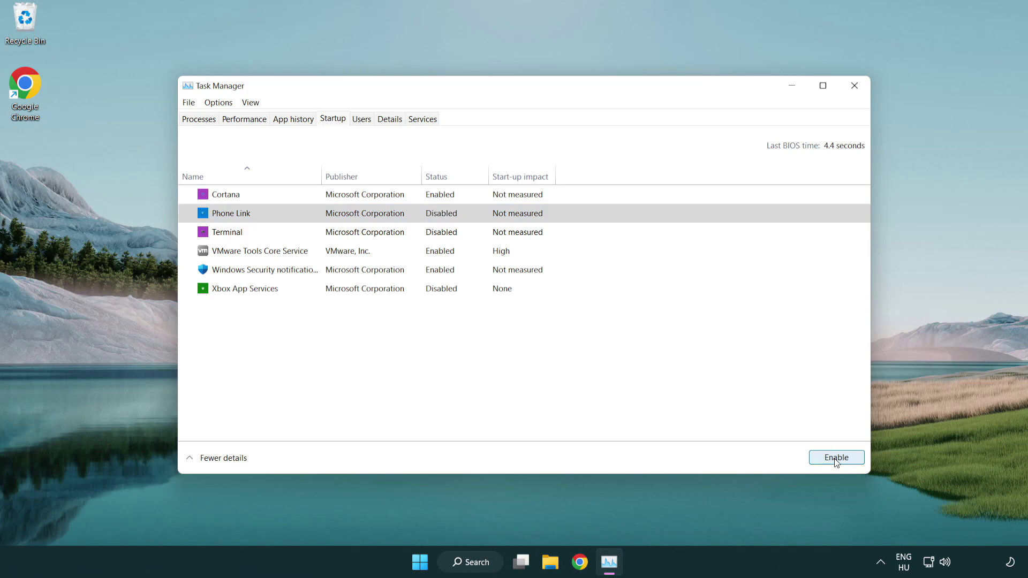
left_click(367, 200)
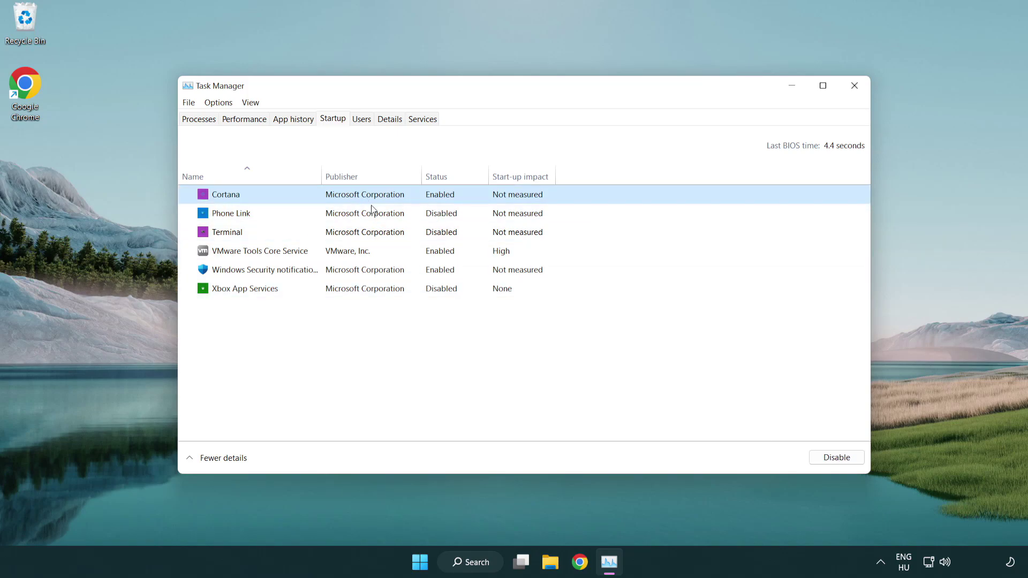
left_click(814, 454)
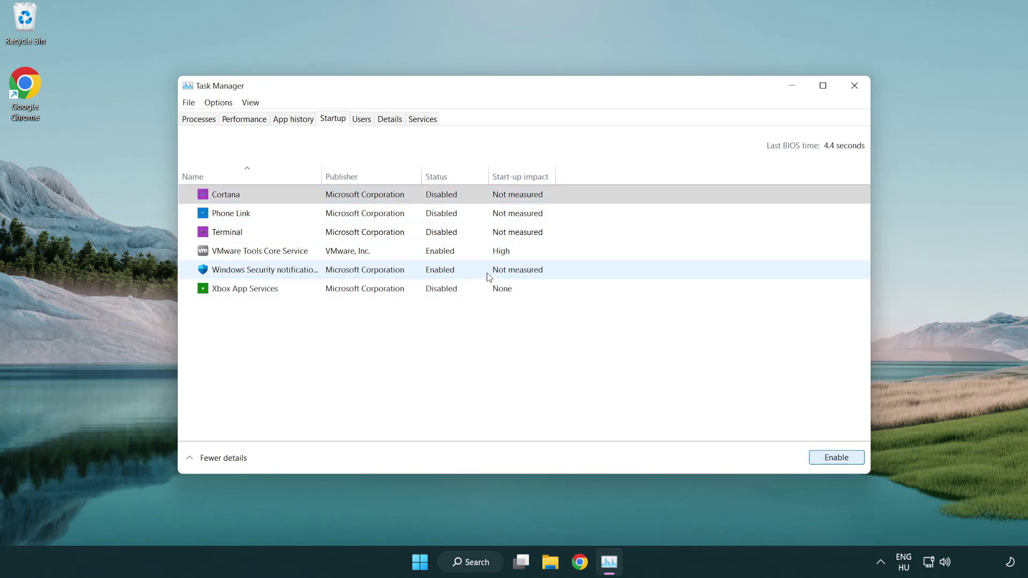
left_click(488, 277)
left_click(812, 455)
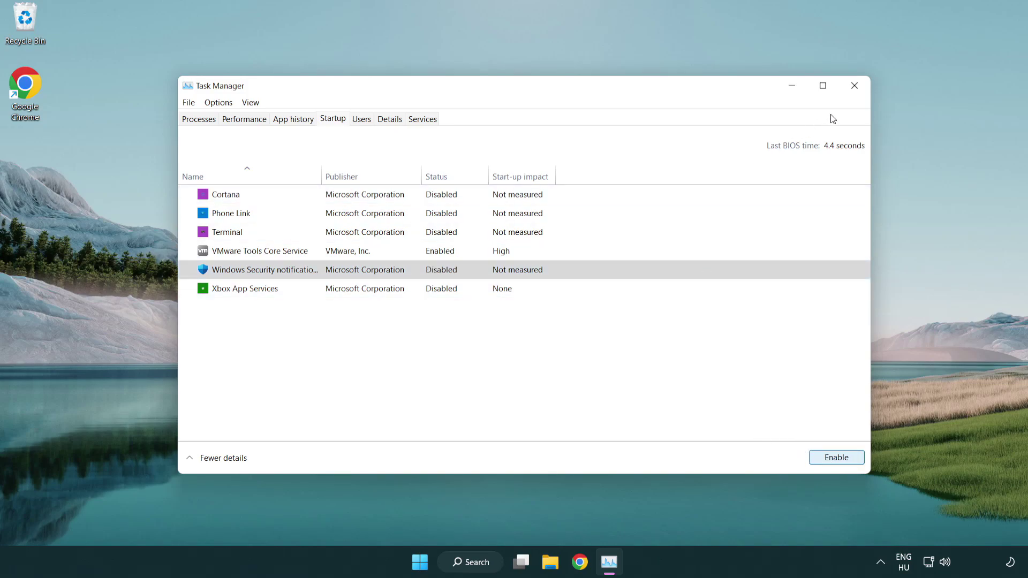
left_click(857, 90)
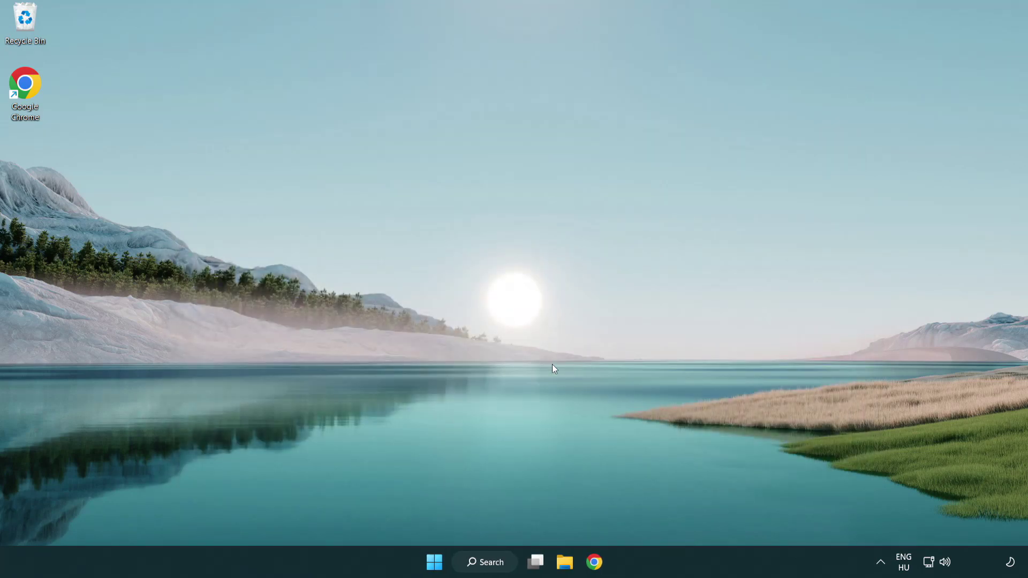
Search for cmd and launch Command Prompt as administrator
left_click(470, 561)
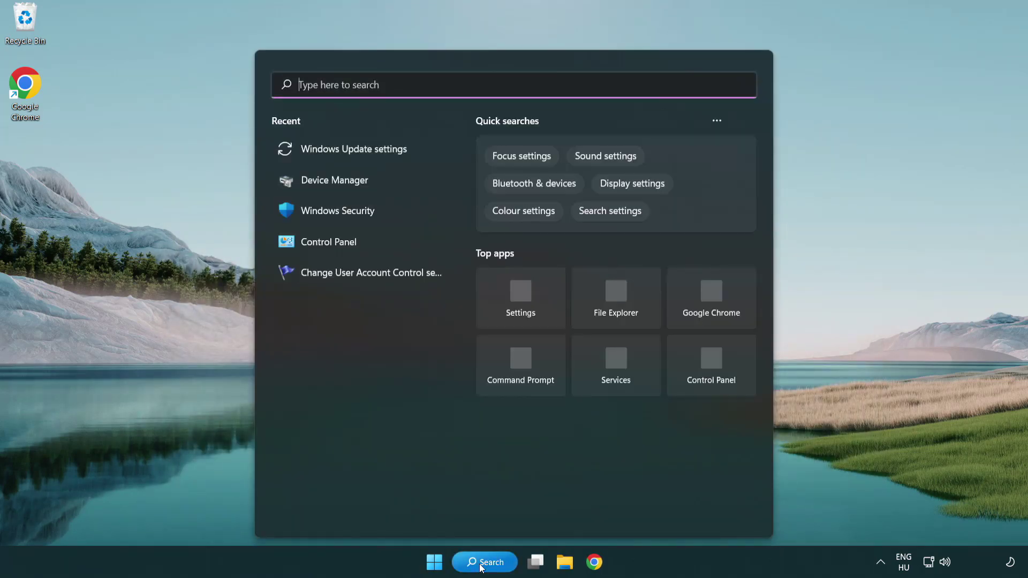
type("c")
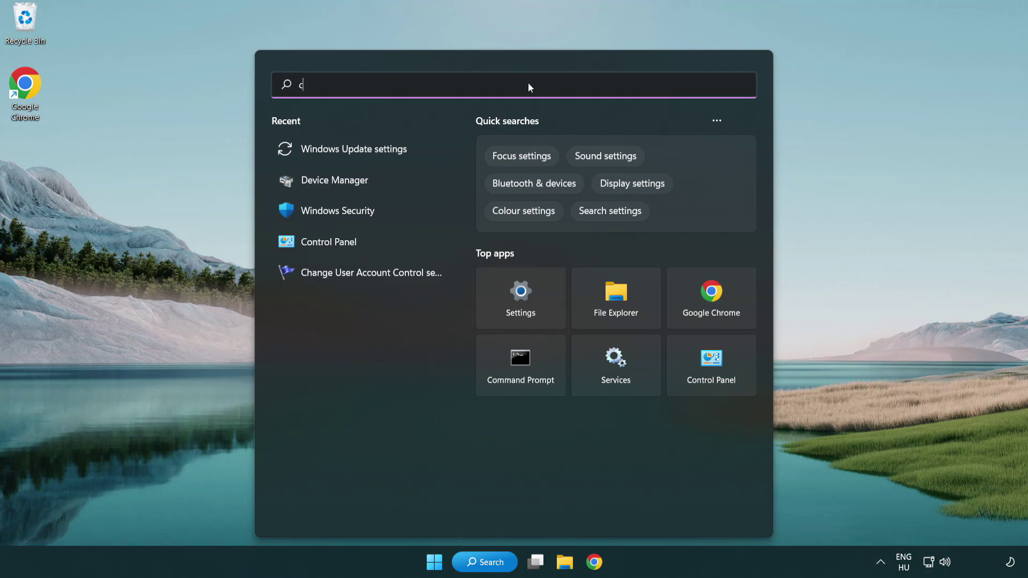
type("md")
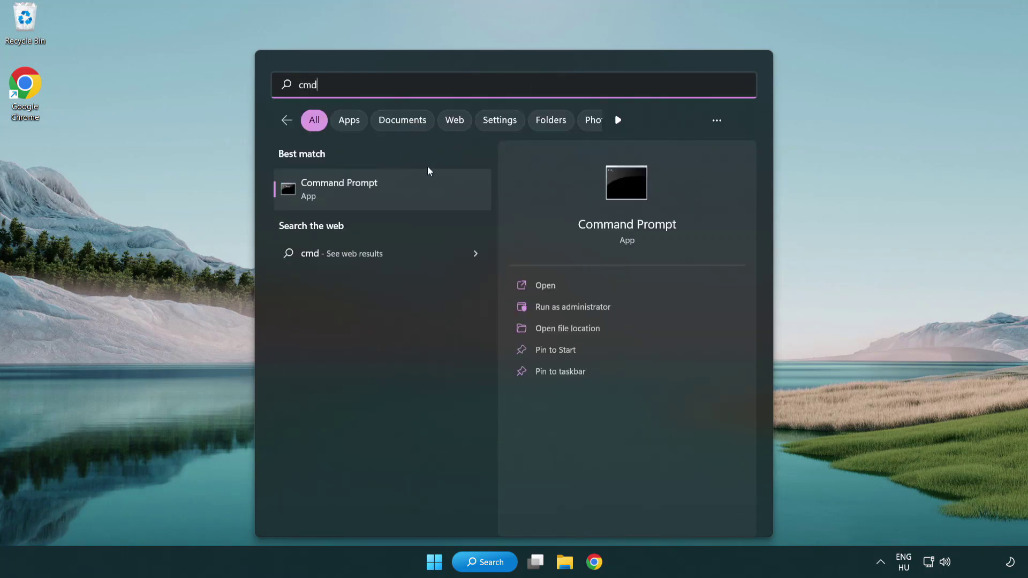
right_click(394, 197)
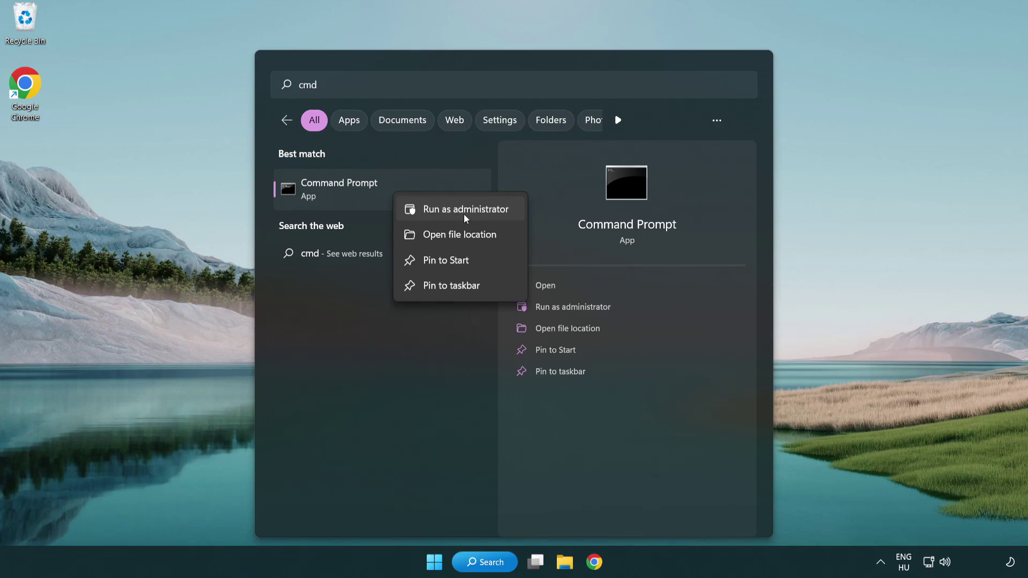
left_click(464, 210)
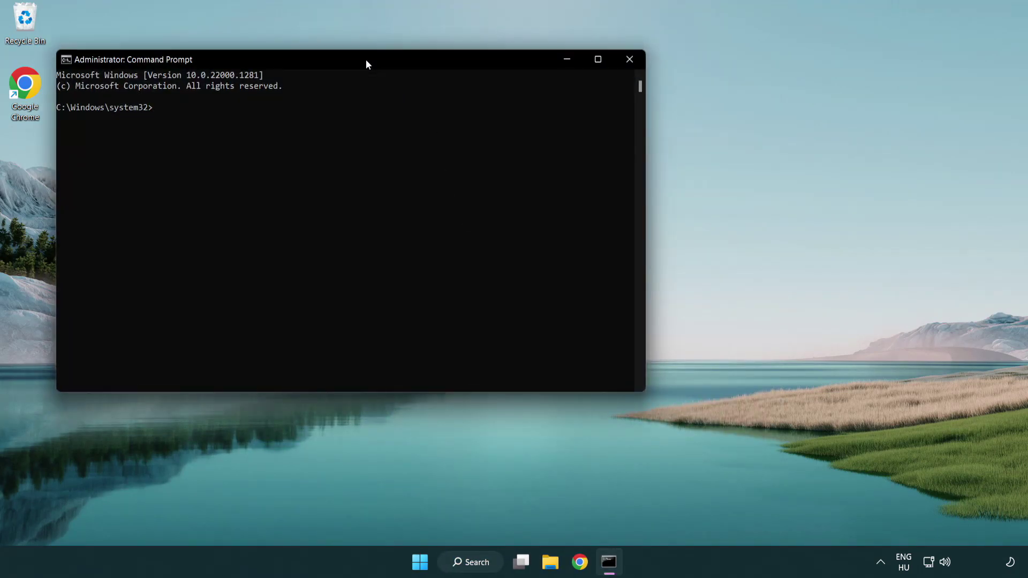
Run sfc /scannow in the centred Command Prompt; it finds no integrity violations
left_click_drag(365, 60, 517, 104)
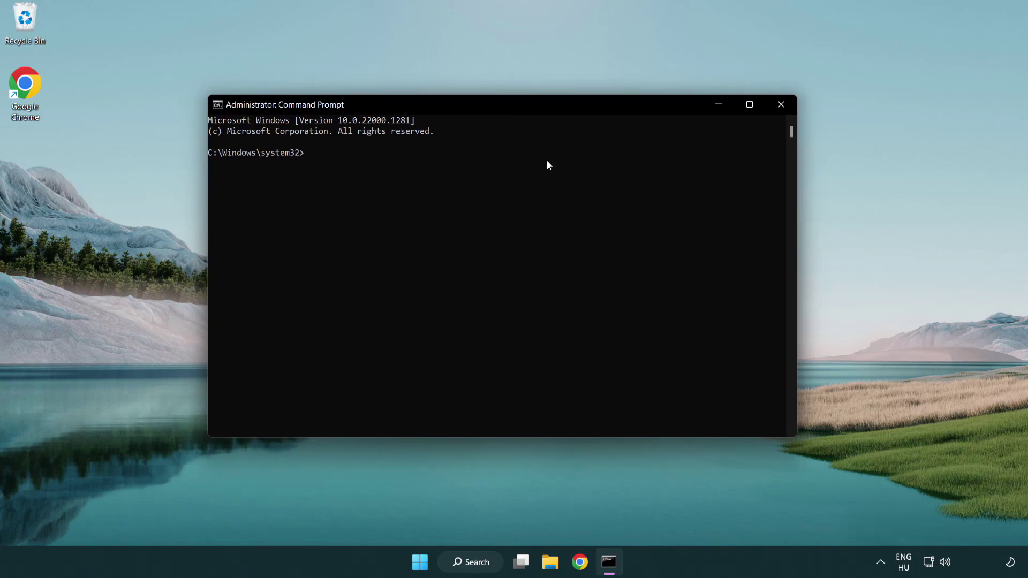
type("sfc")
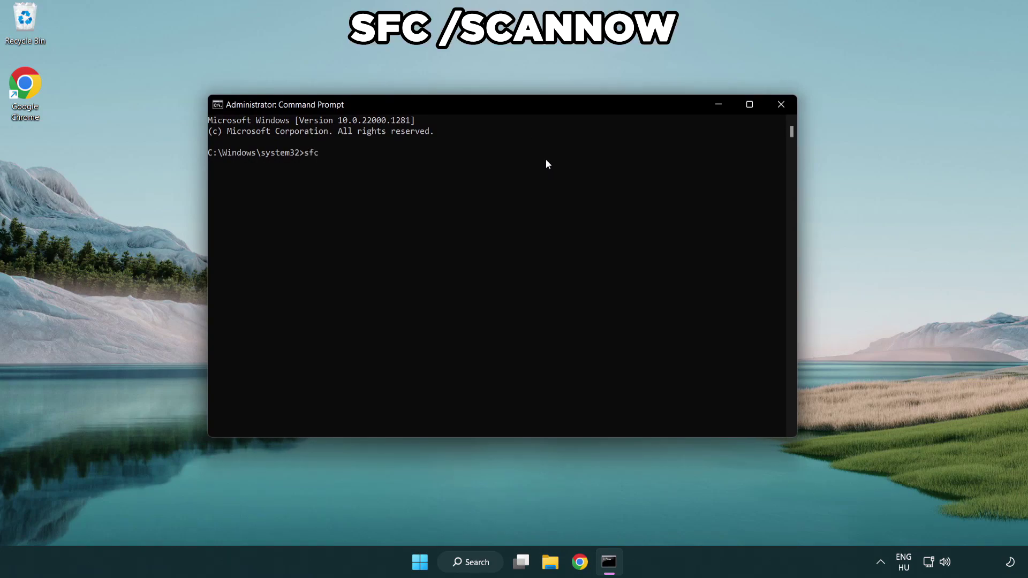
type(" /scannow")
key("Return")
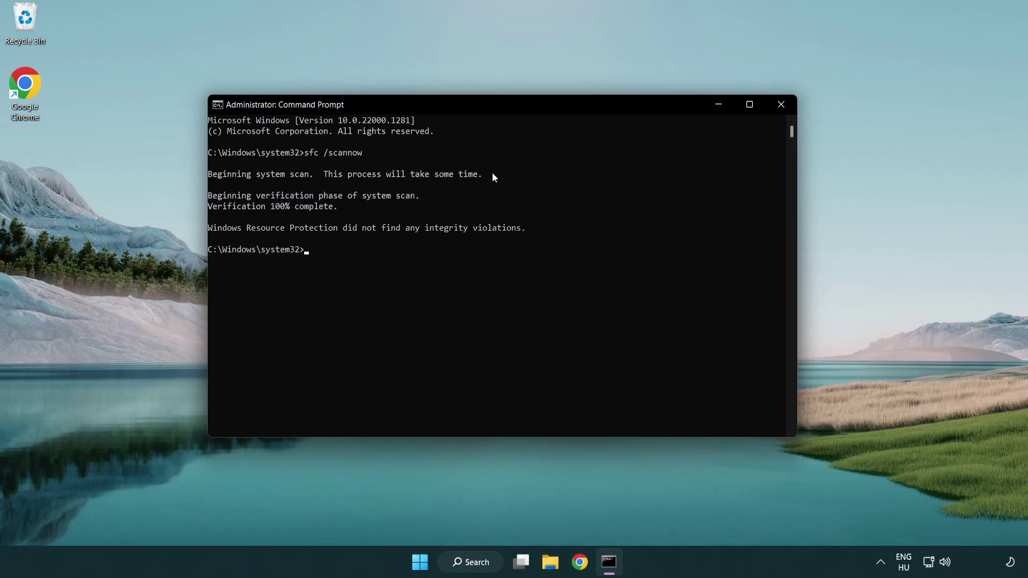
Close Command Prompt and bring up the Start menu's restart options
left_click(781, 105)
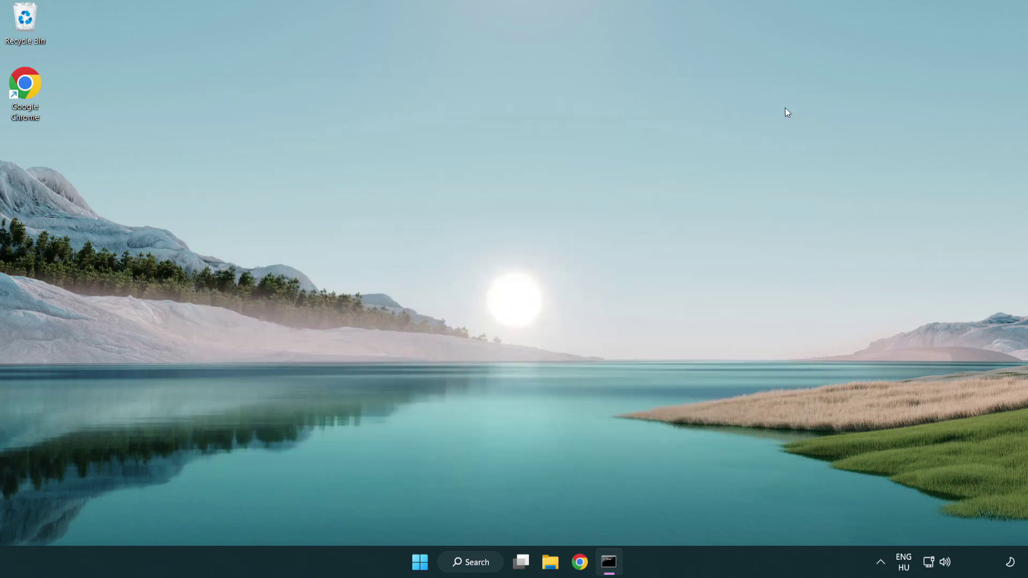
left_click(444, 557)
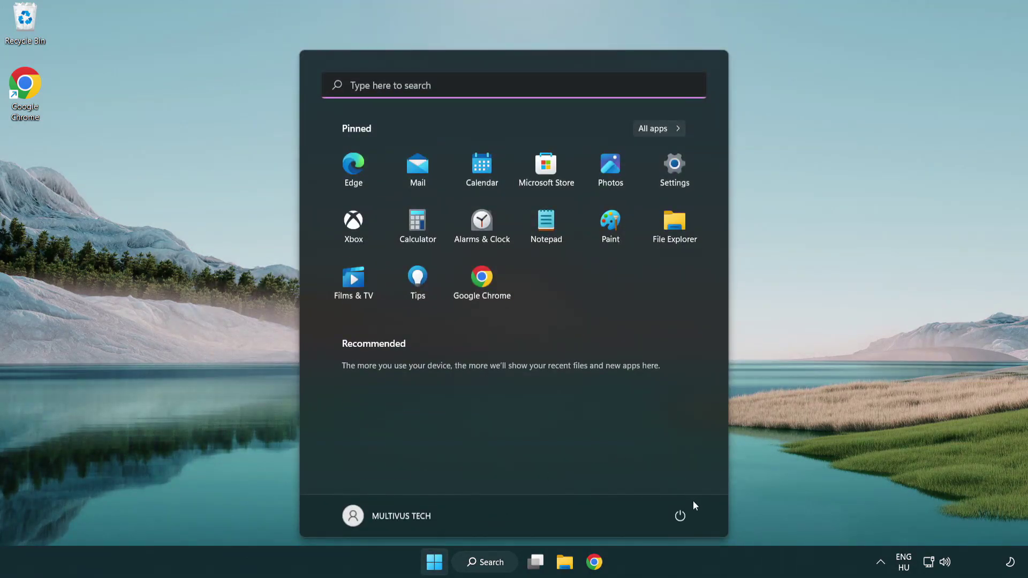
left_click(682, 514)
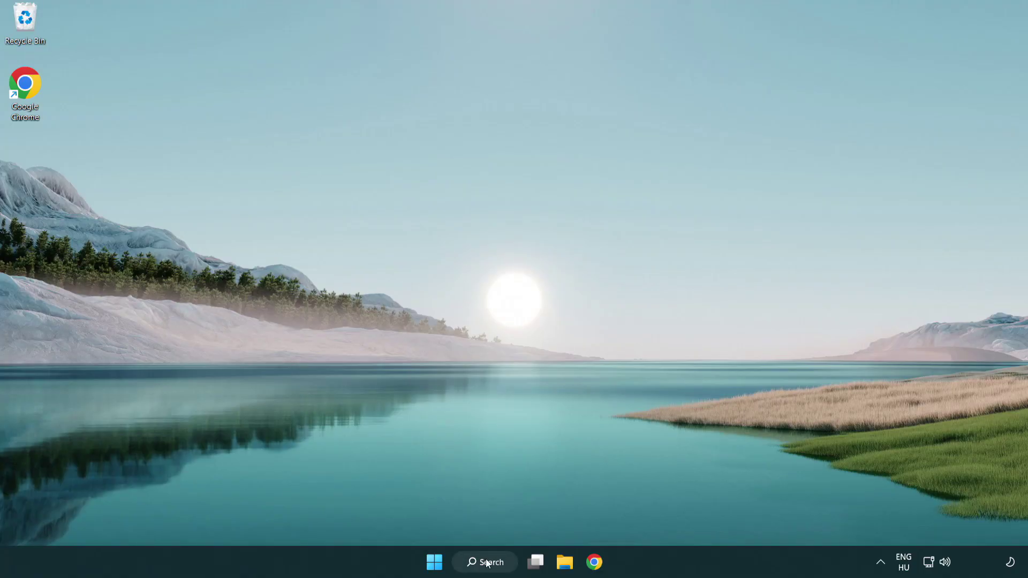
Search the taskbar for 'security' and launch the Windows Security app
left_click(488, 570)
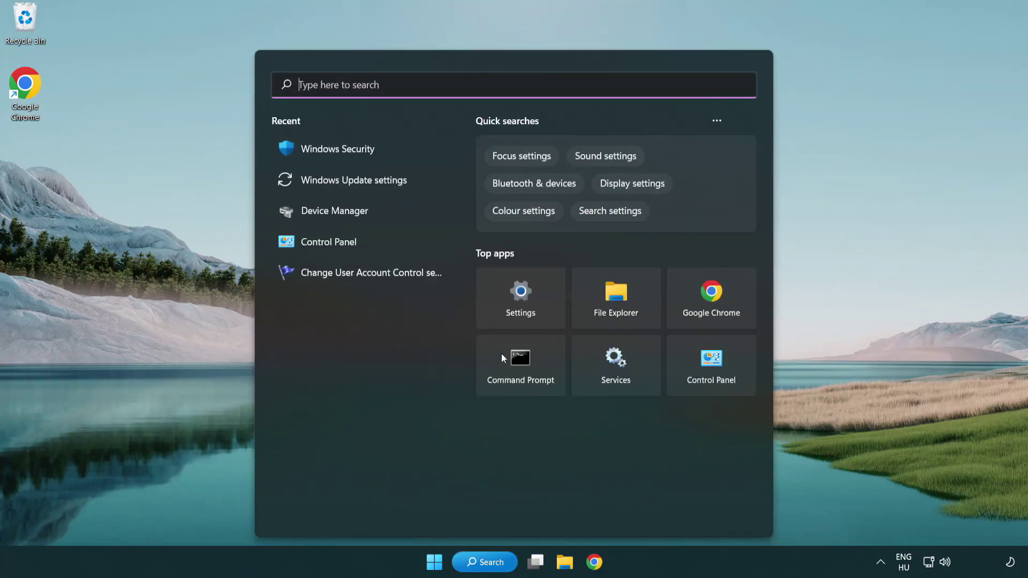
type("se")
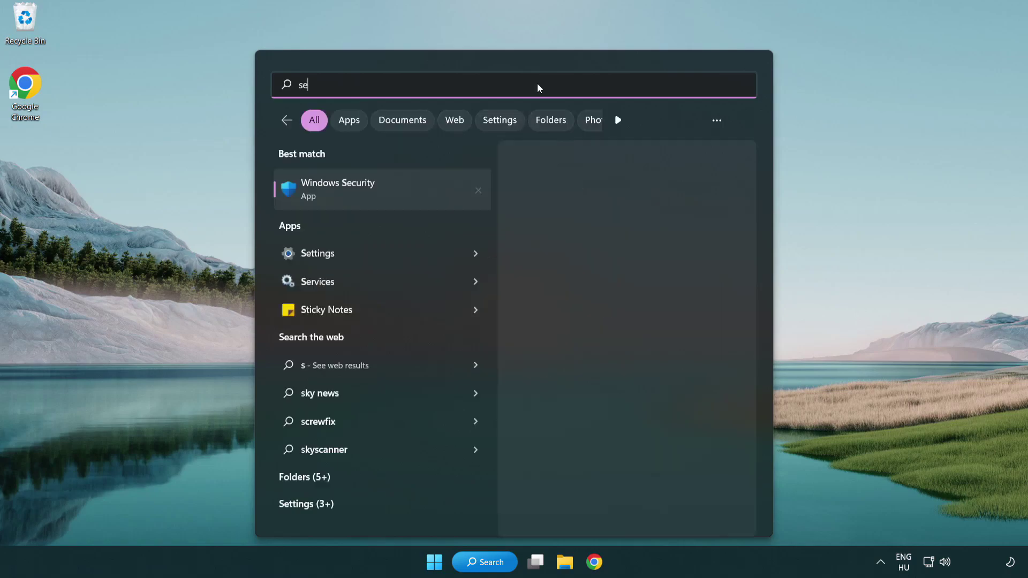
type("curi")
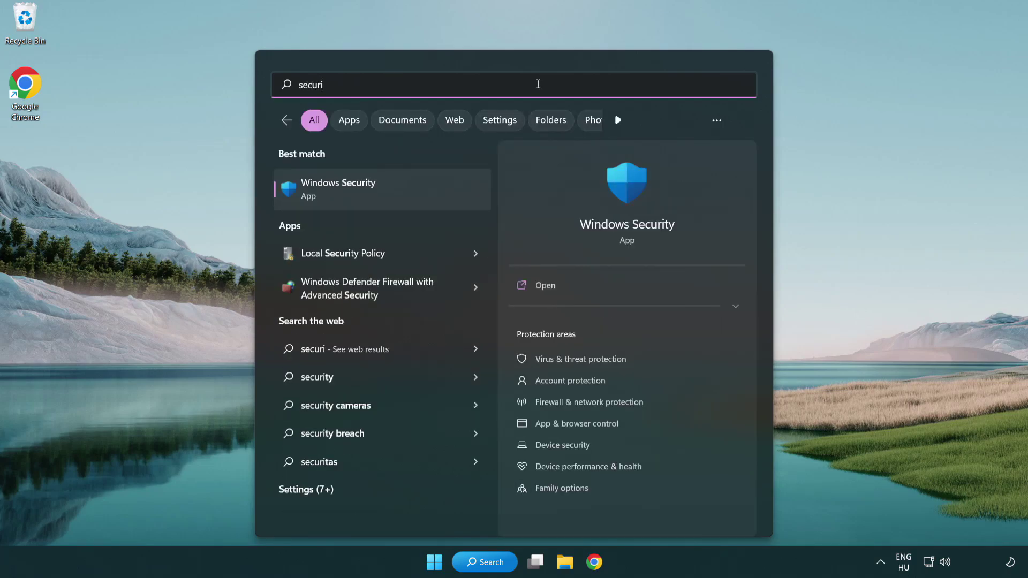
type("ty")
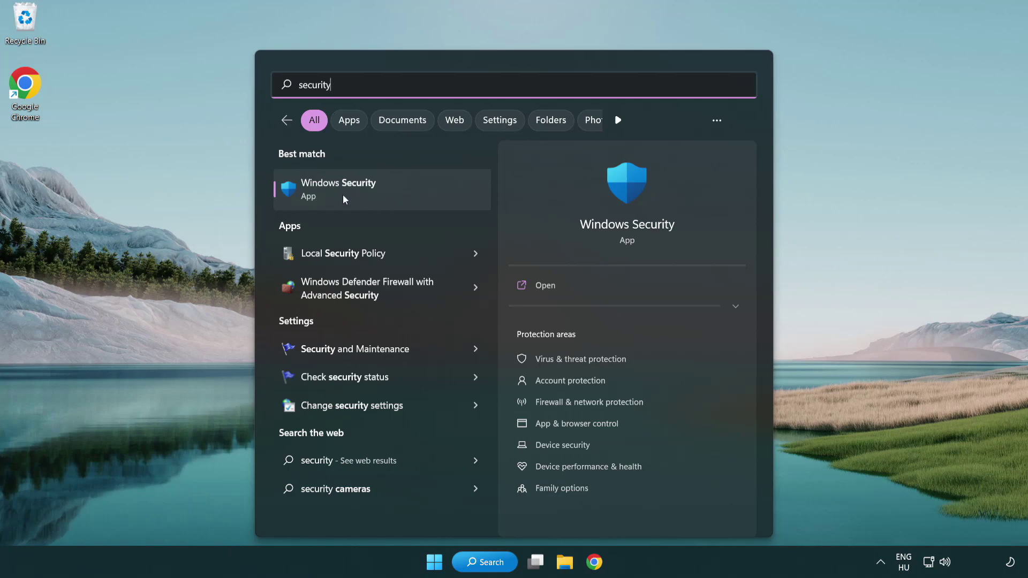
left_click(421, 198)
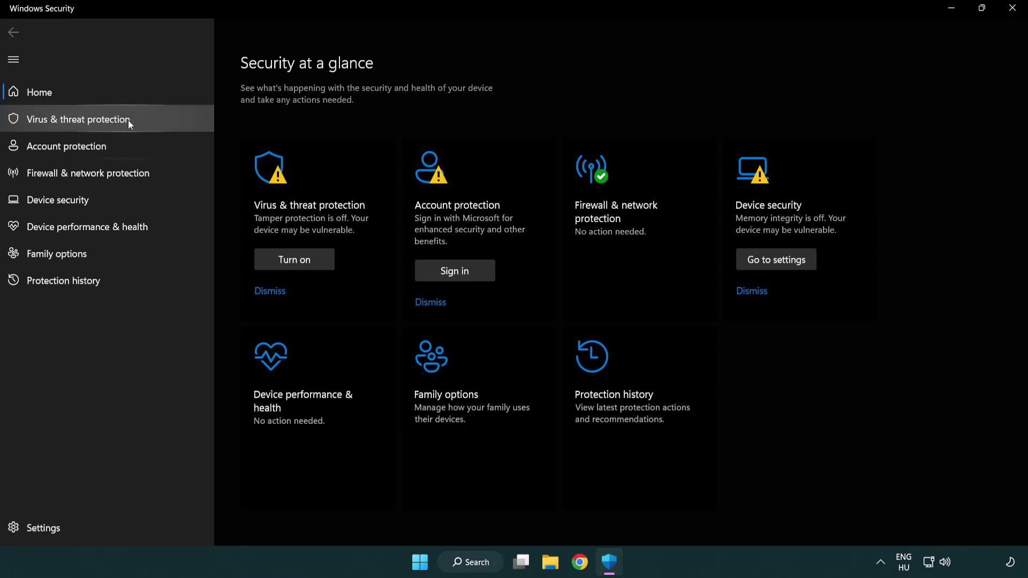
From Virus & threat protection settings, open Add or remove exclusions, which lists chrome.exe
left_click(155, 120)
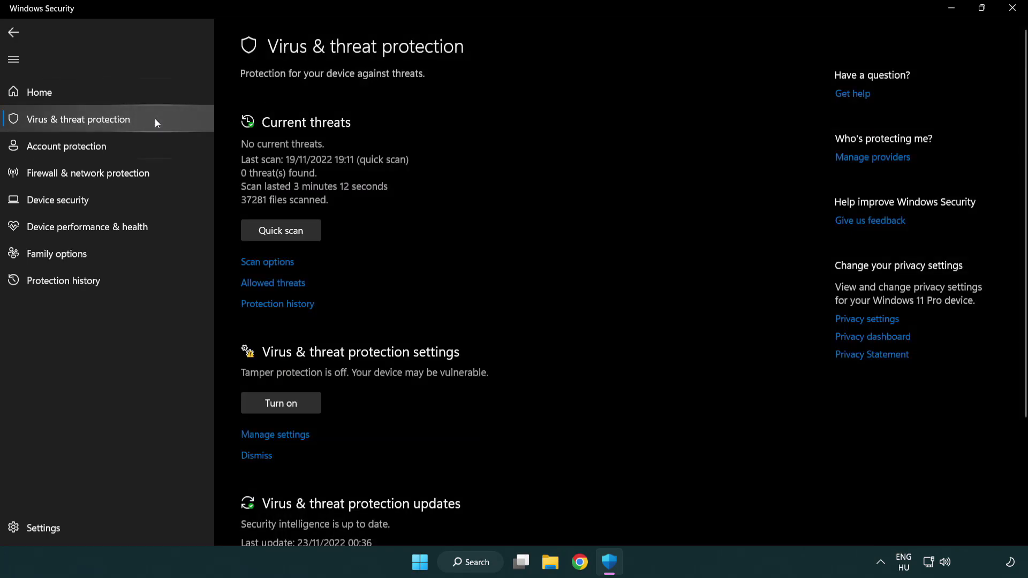
scroll(298, 231, "down", 1)
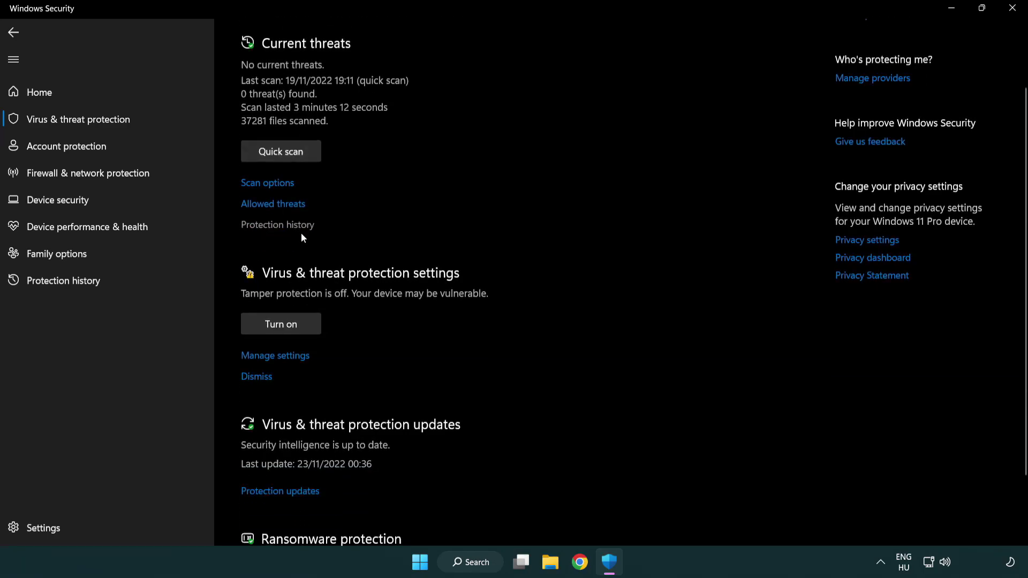
left_click(273, 357)
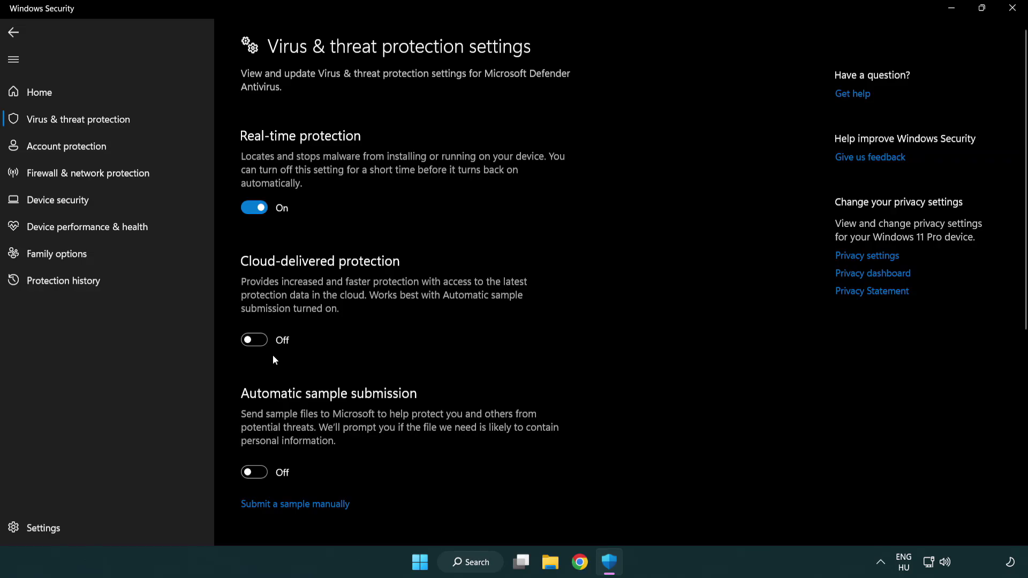
scroll(274, 359, "down", 5)
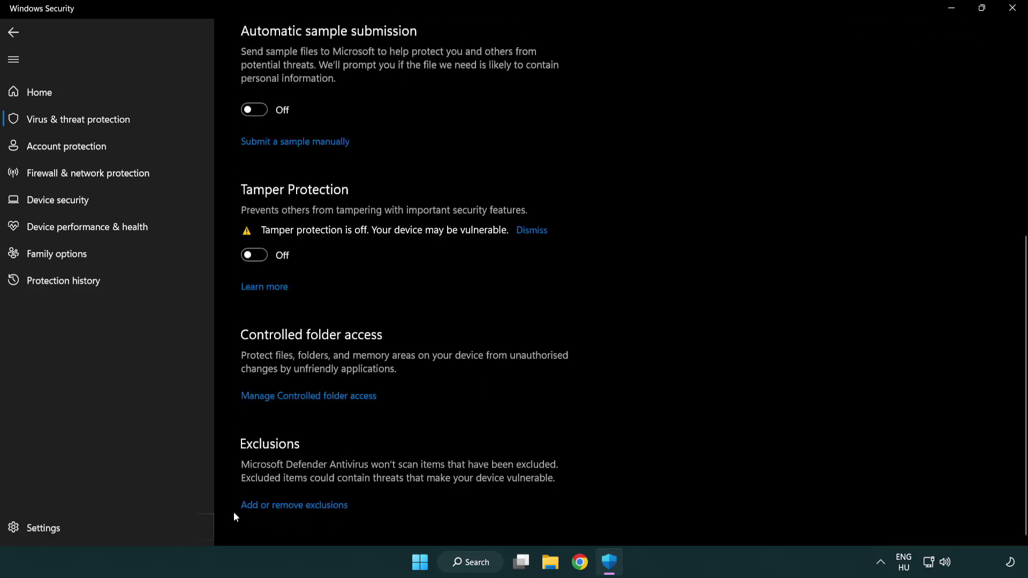
left_click(323, 507)
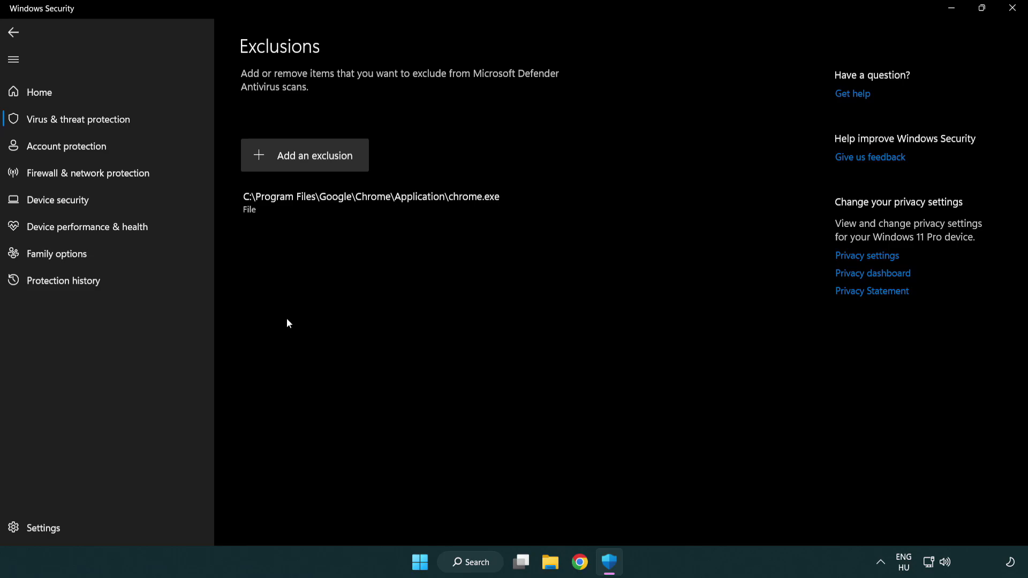
Add the NOT WORKING APP shortcut from C:\Program Files (x86)\NOT WORKING APP as a file exclusion
left_click(308, 159)
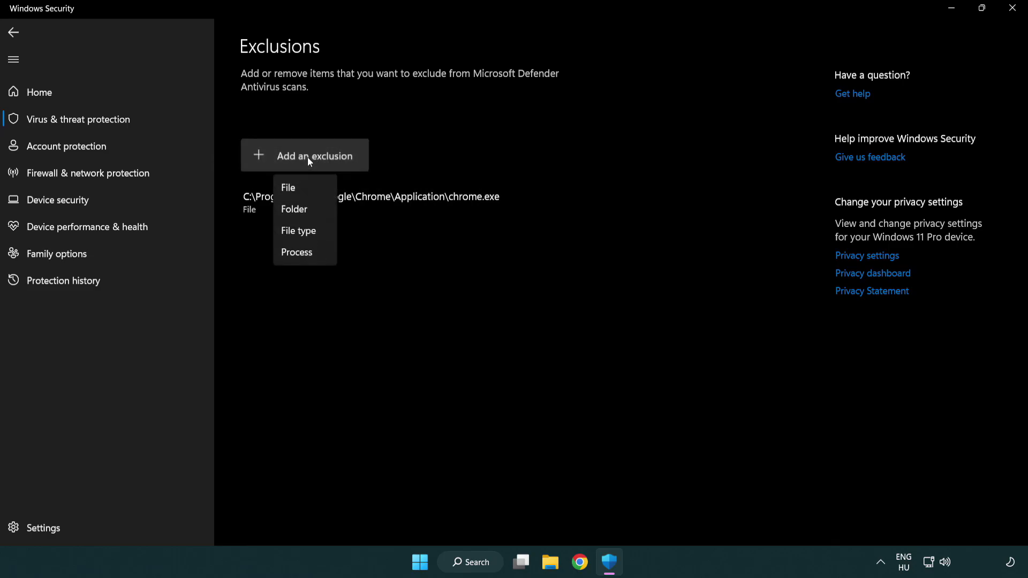
left_click(310, 192)
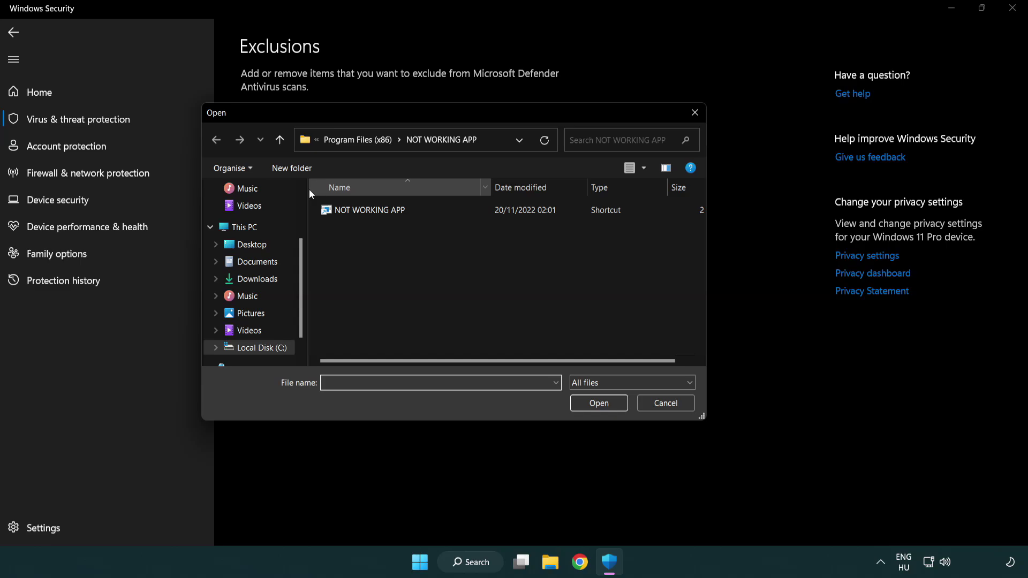
left_click(348, 140)
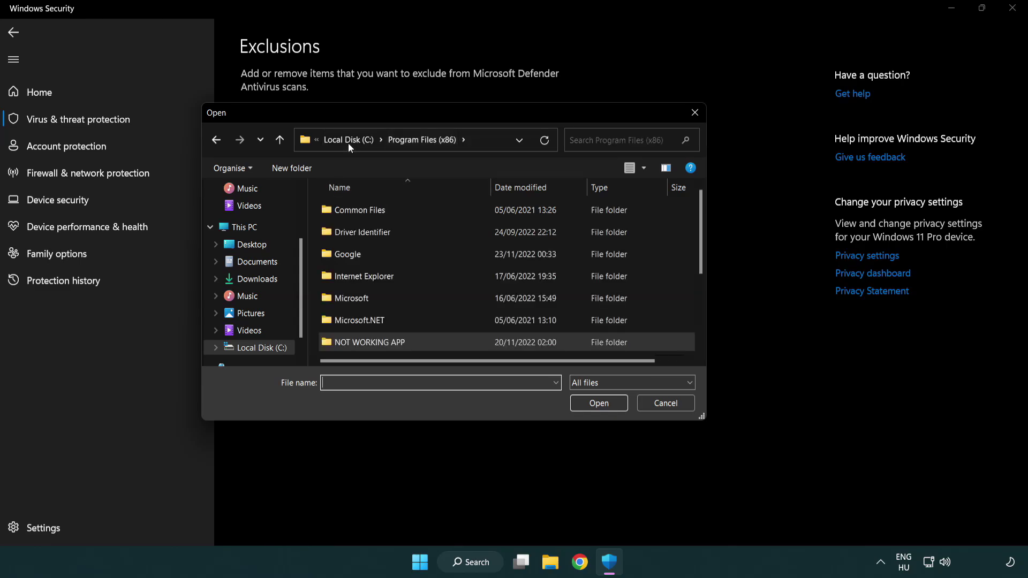
left_click(351, 141)
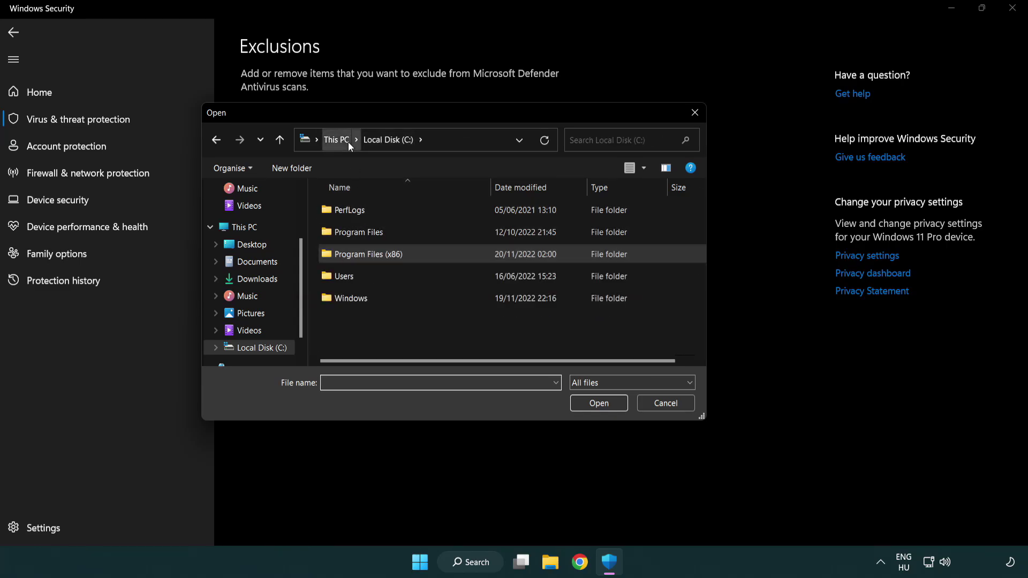
left_click(345, 140)
double_click(364, 345)
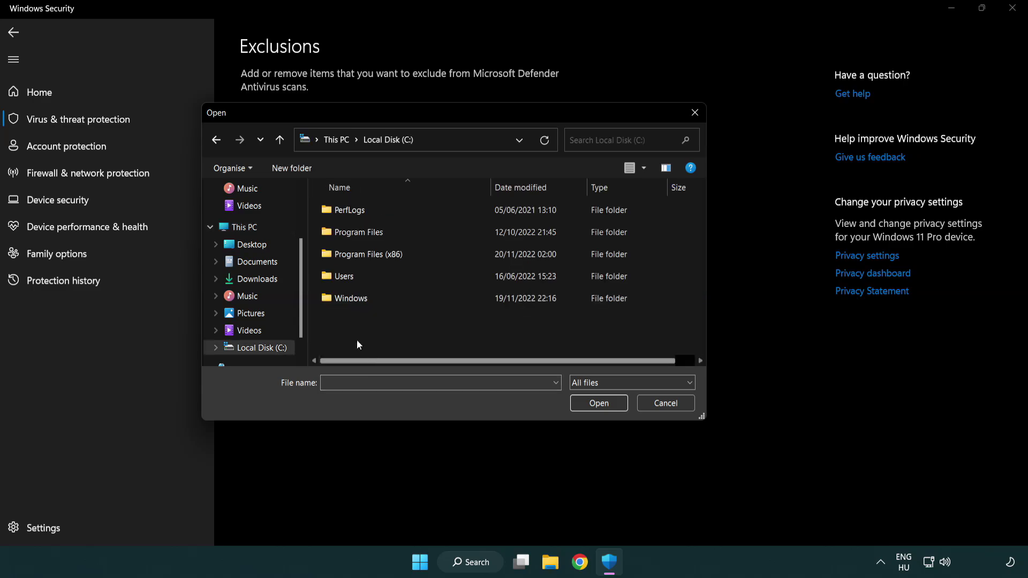
double_click(376, 251)
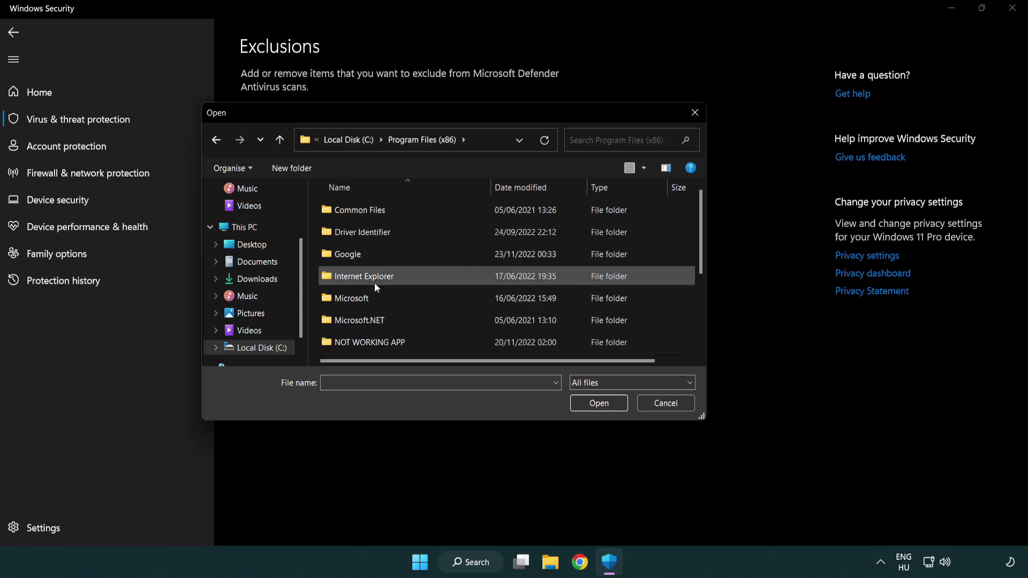
double_click(383, 344)
left_click(362, 208)
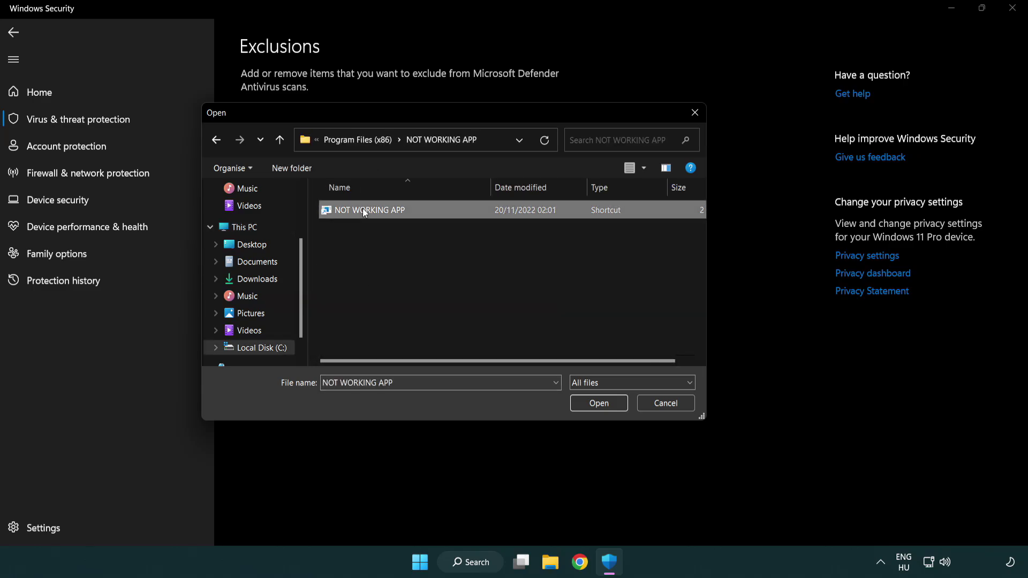
left_click(599, 404)
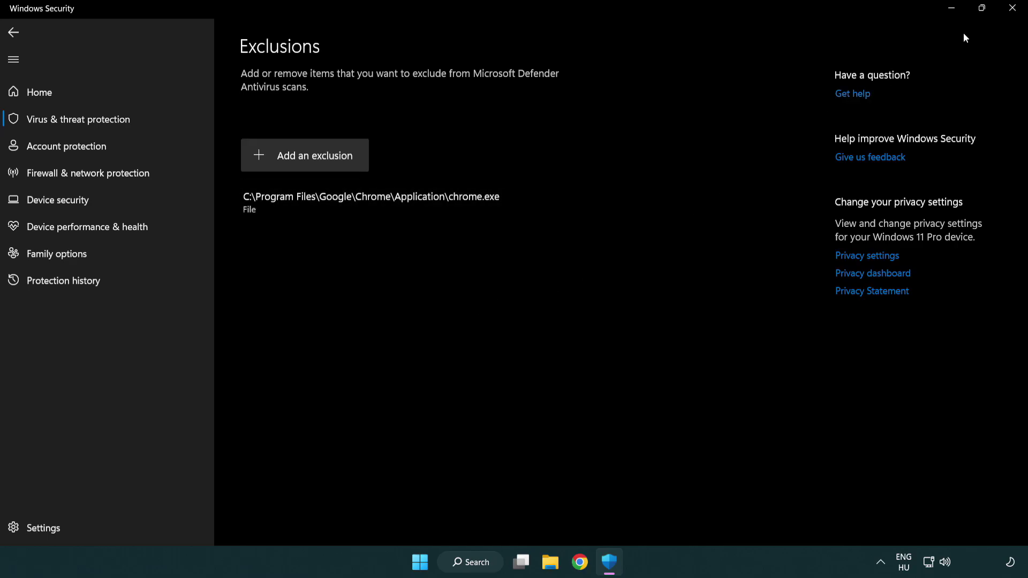
Close Windows Security and bring up the Start menu's power options with Sleep, Shut down and Restart
left_click(1014, 17)
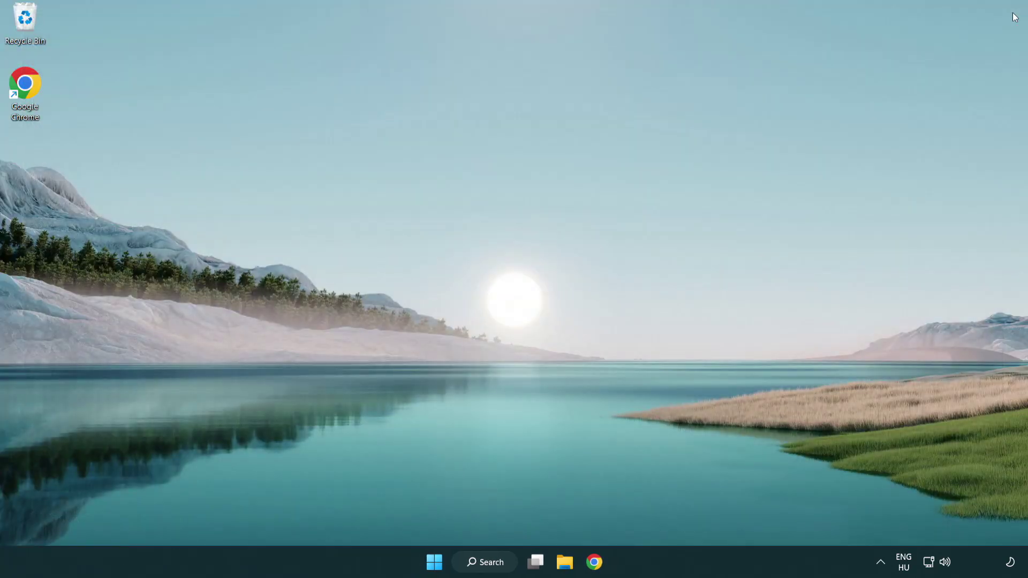
left_click(423, 563)
left_click(684, 516)
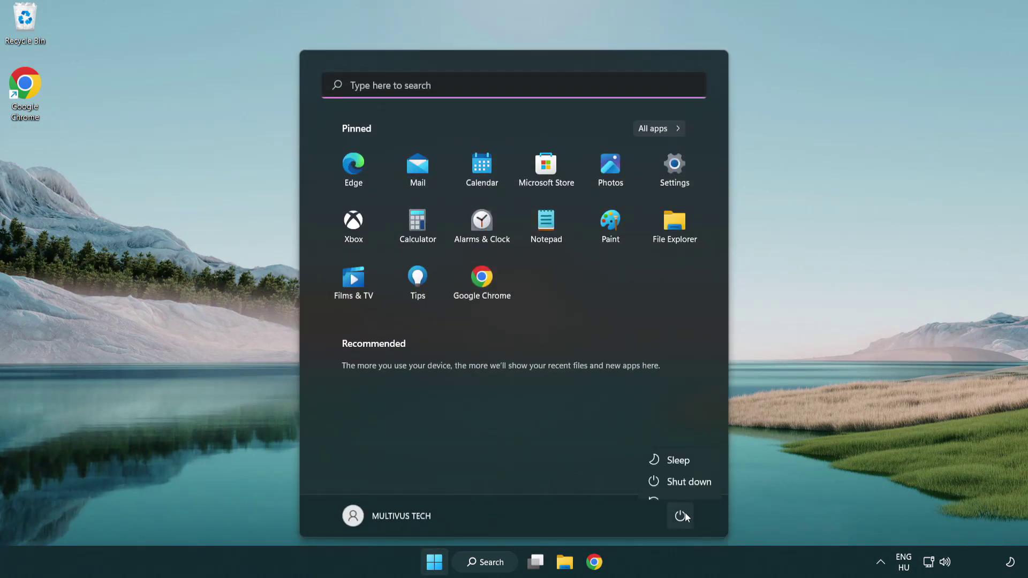